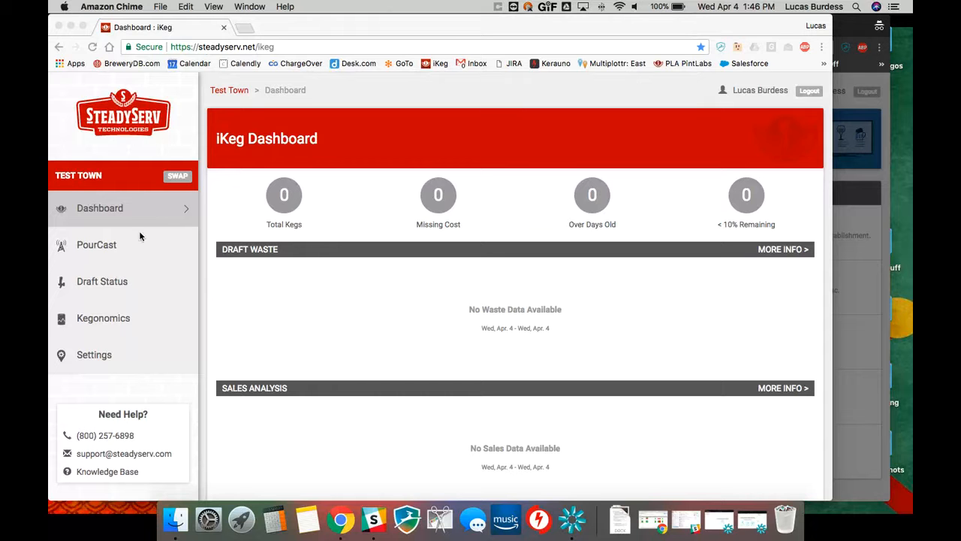
Open PourCast and view the Twitter authorization page for iKeg, returning to PourCast without authorizing.
left_click(103, 249)
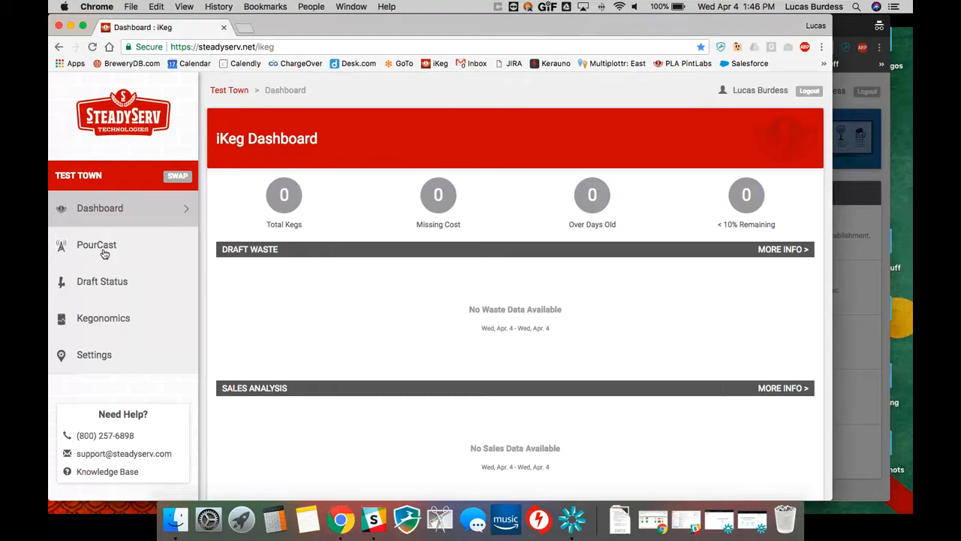
left_click(106, 250)
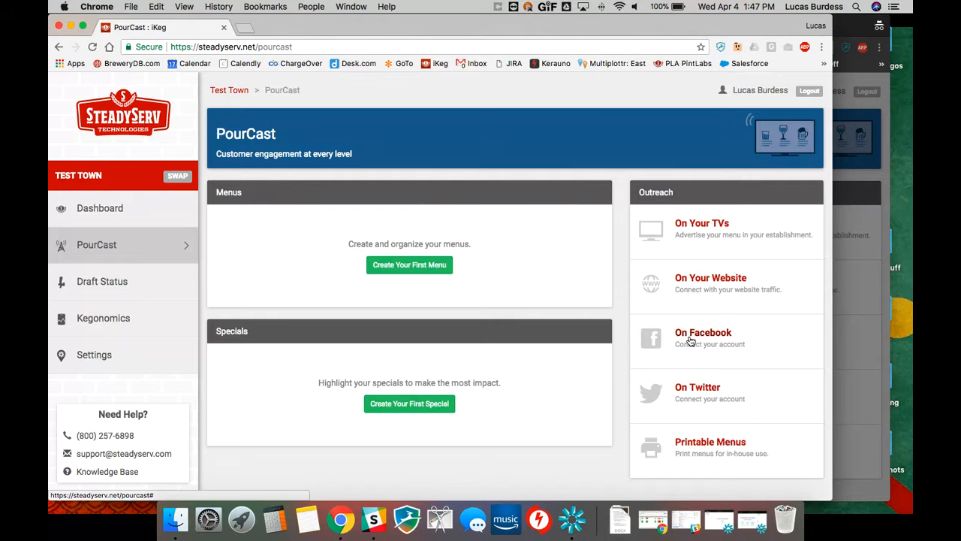
left_click(695, 412)
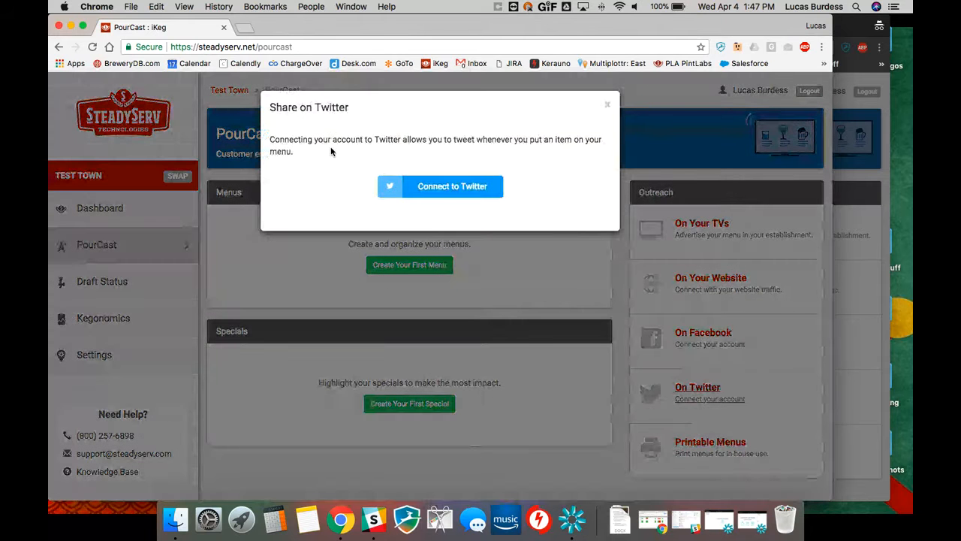
left_click(448, 187)
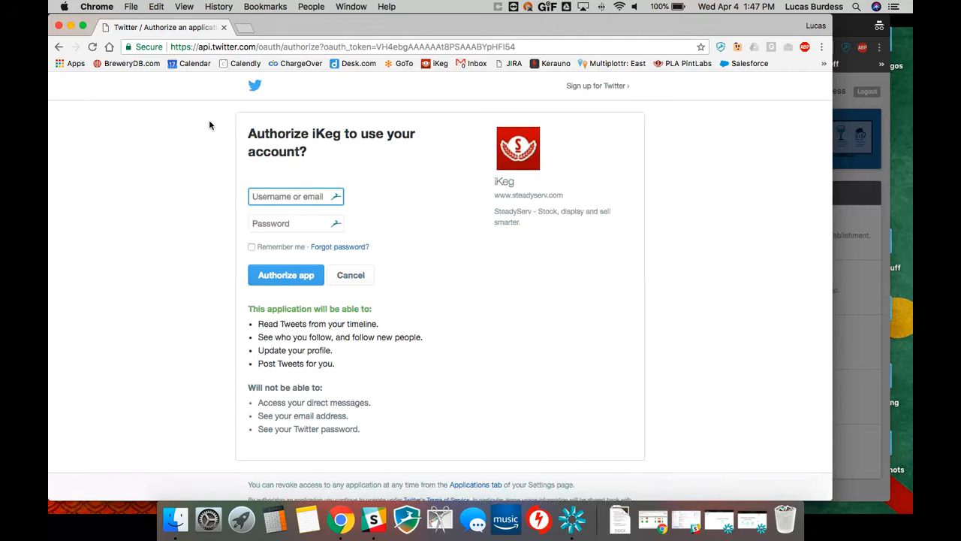
left_click(60, 47)
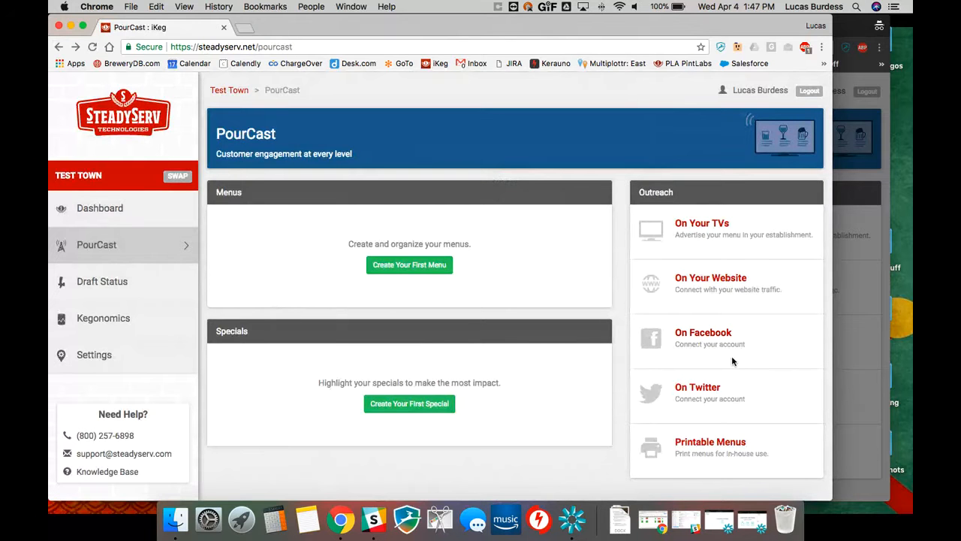
Draft the Twitter post text "We just tapped {productName} by {producer}! #yourbarname" for Centerville Tavern and discard the edit.
left_click(864, 322)
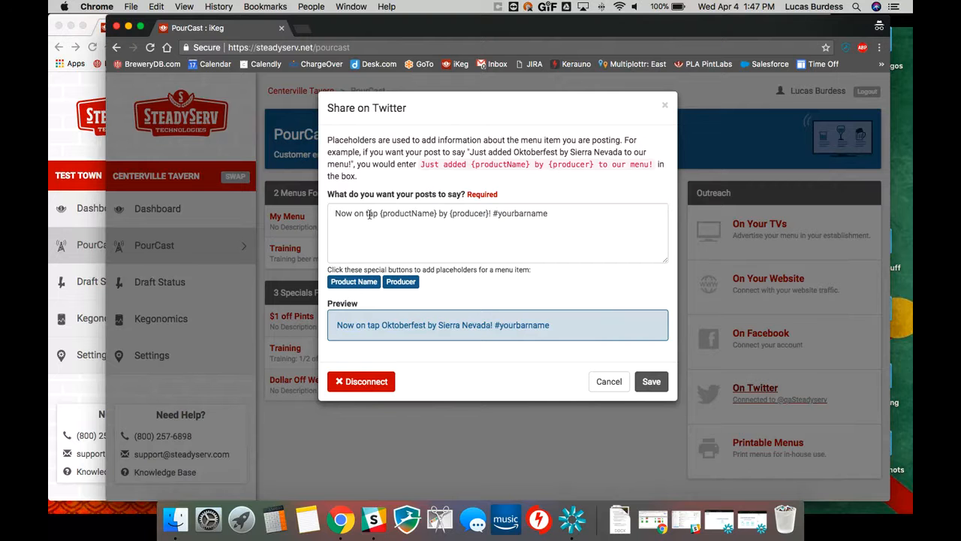
left_click_drag(553, 215, 310, 214)
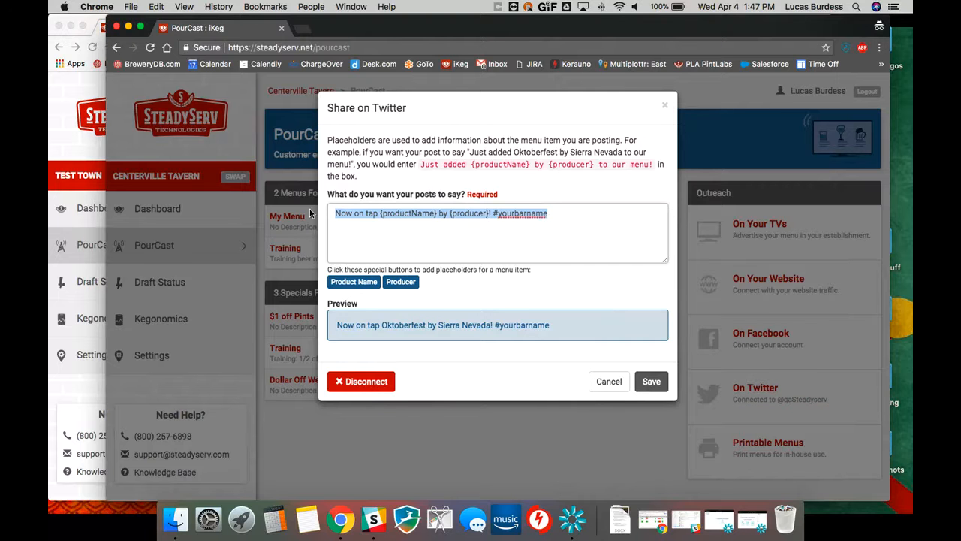
type("J")
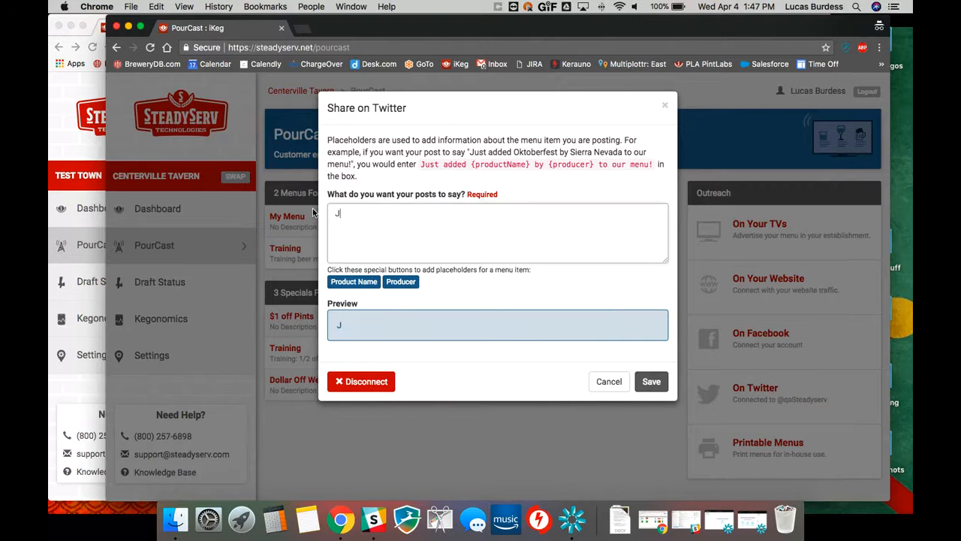
key("BackSpace")
type("We just tapped")
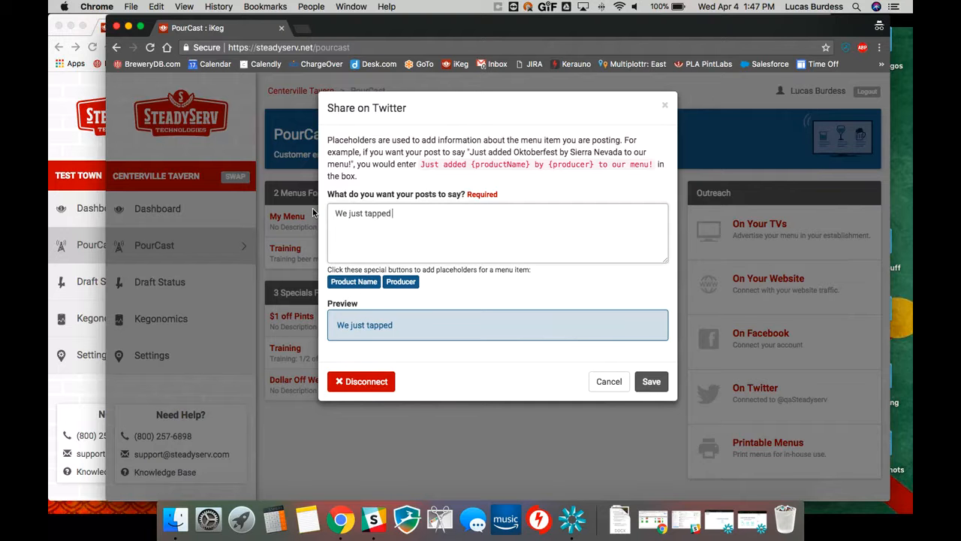
left_click(368, 283)
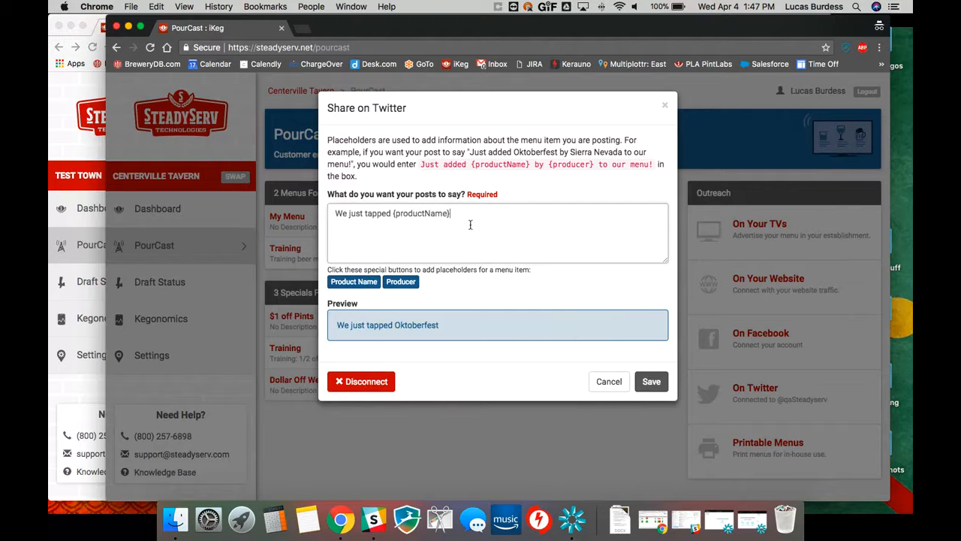
type("by")
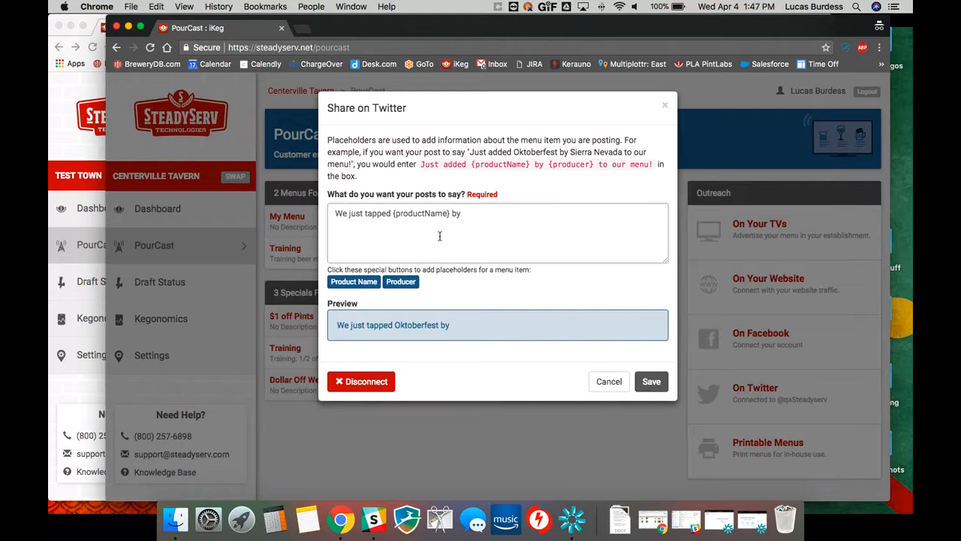
left_click(401, 283)
left_click(518, 219)
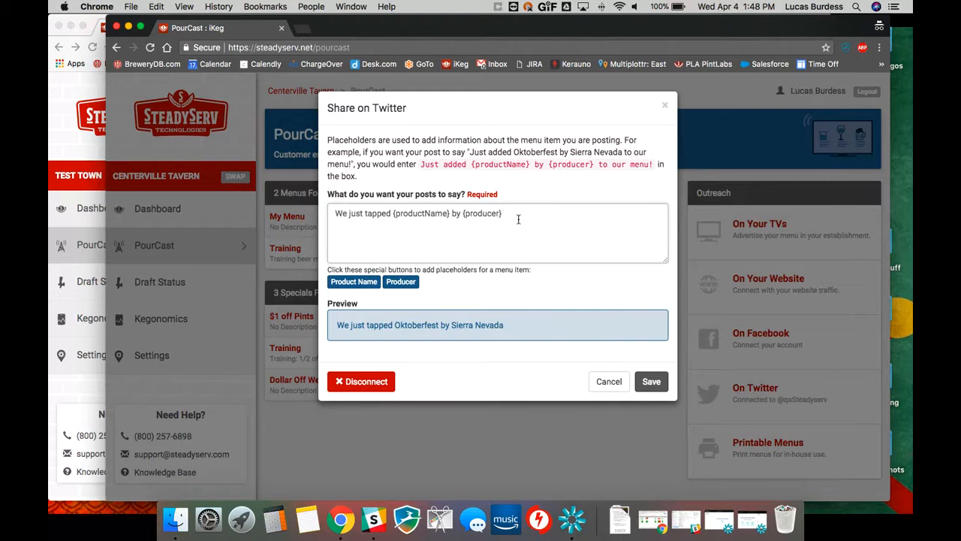
type("! #yourbarname")
left_click(609, 383)
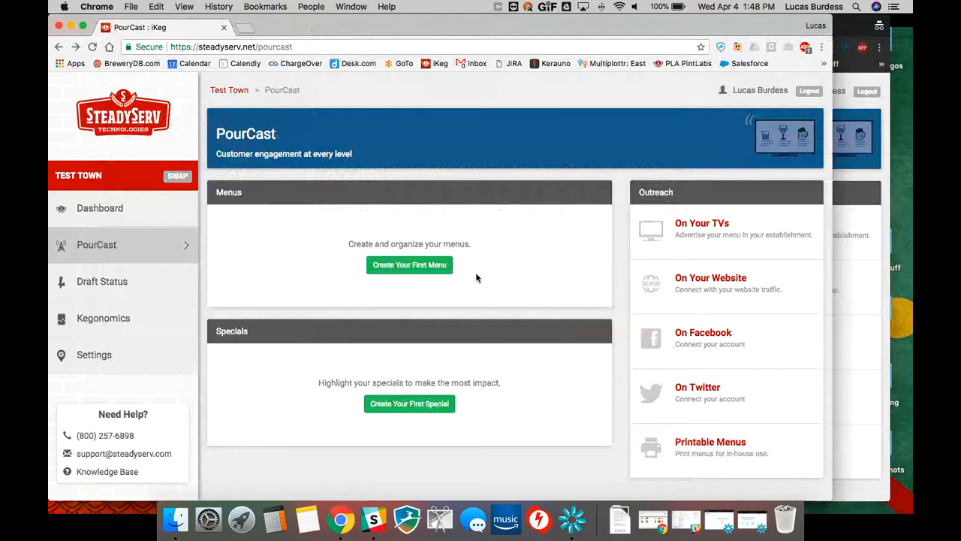
Create a first menu for Test Town titled "My Training Menu" with the description "Training Menu.".
left_click(419, 271)
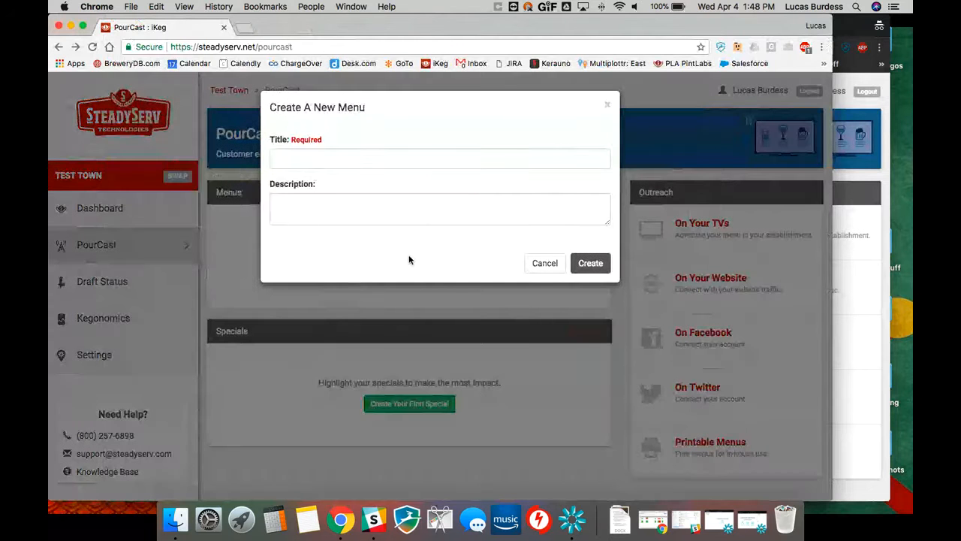
left_click(367, 165)
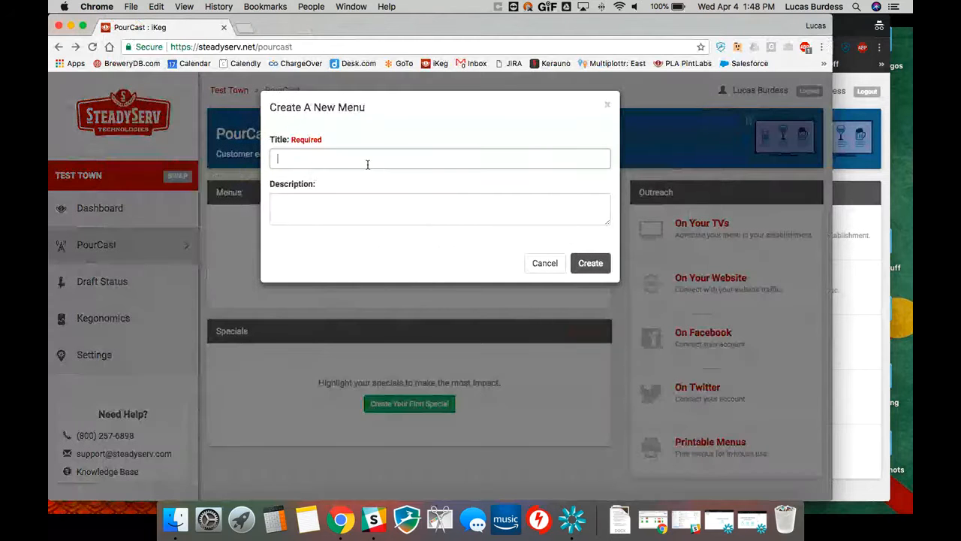
type("My Training Menu")
key("Tab")
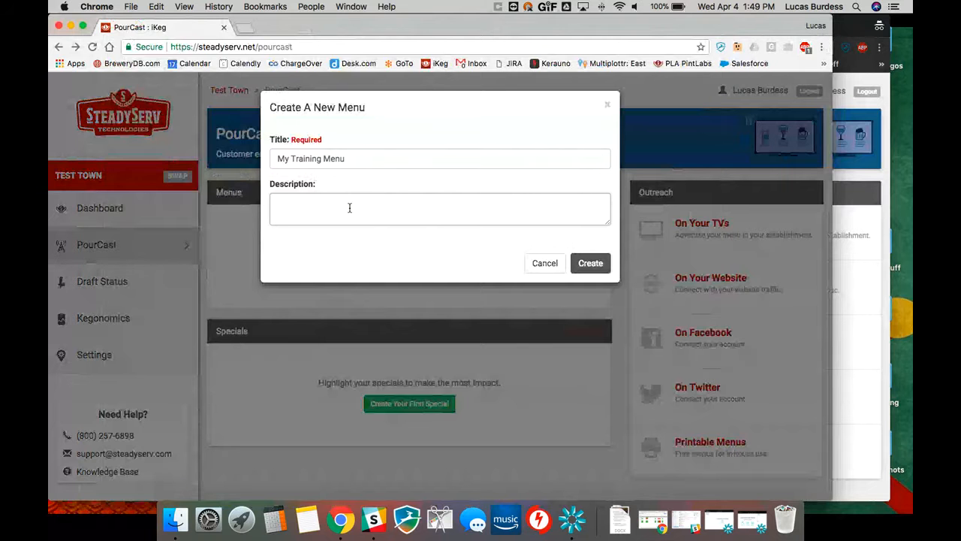
type("Training Menu.")
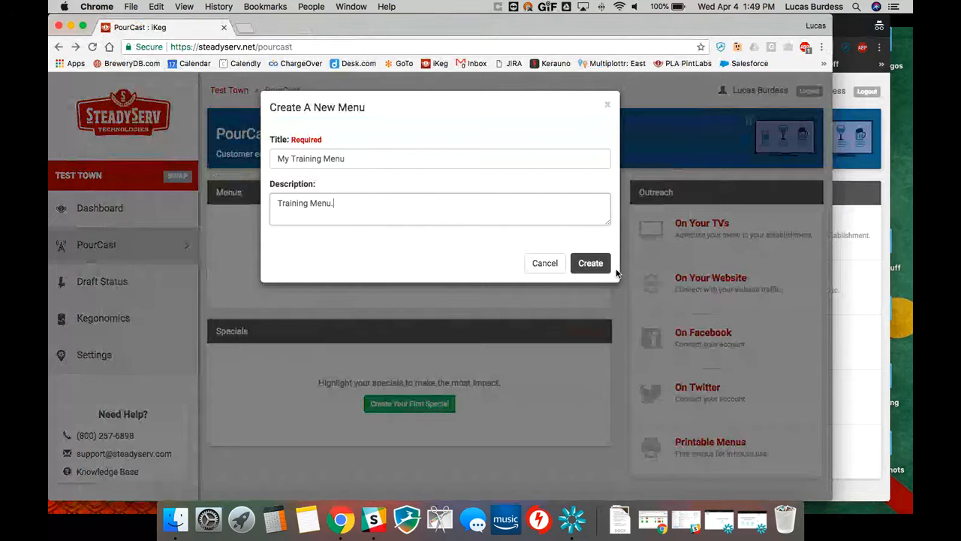
left_click(601, 264)
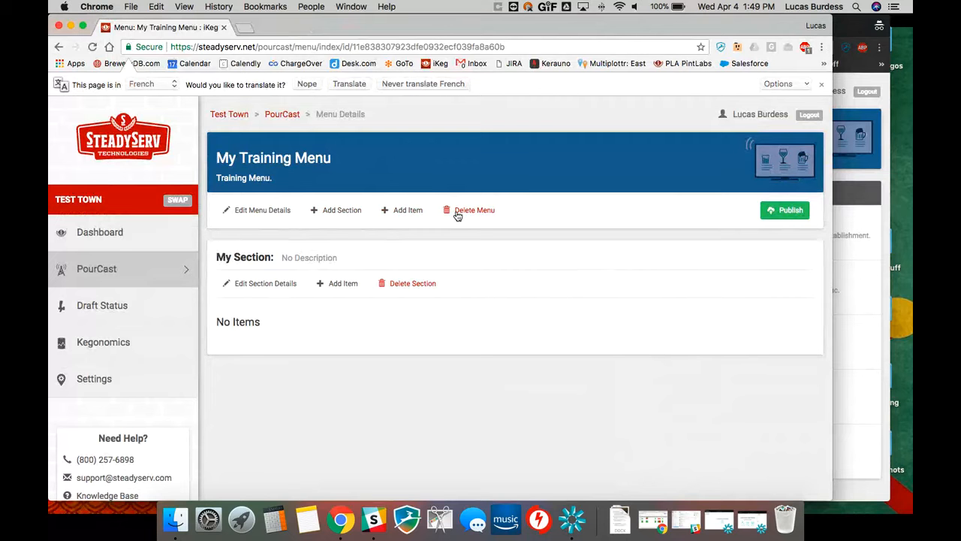
Add a menu section titled "Local Craft Beer on Draft" with the description "Craft beer from your city.".
left_click(334, 213)
left_click(414, 190)
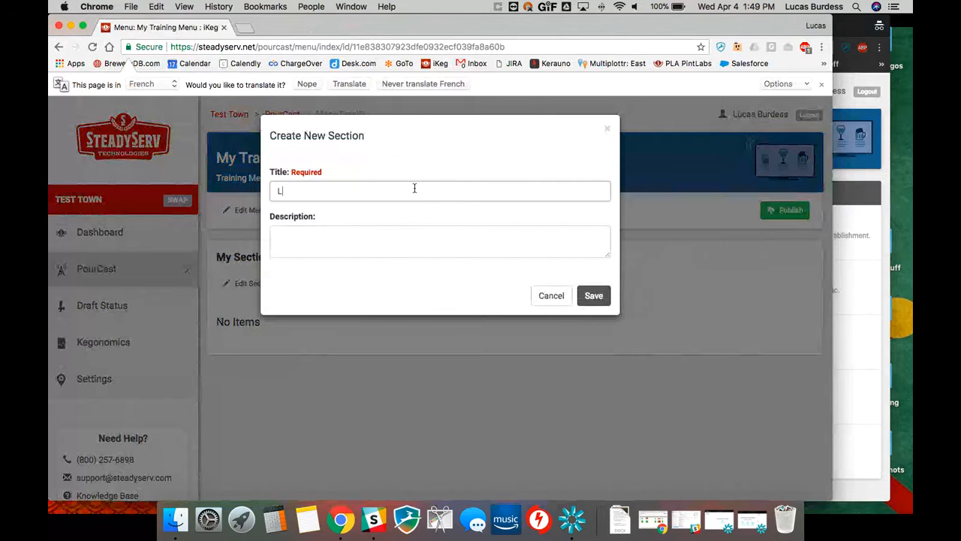
left_click(821, 83)
type("ocal Craft Beer on Draft")
key("Tab")
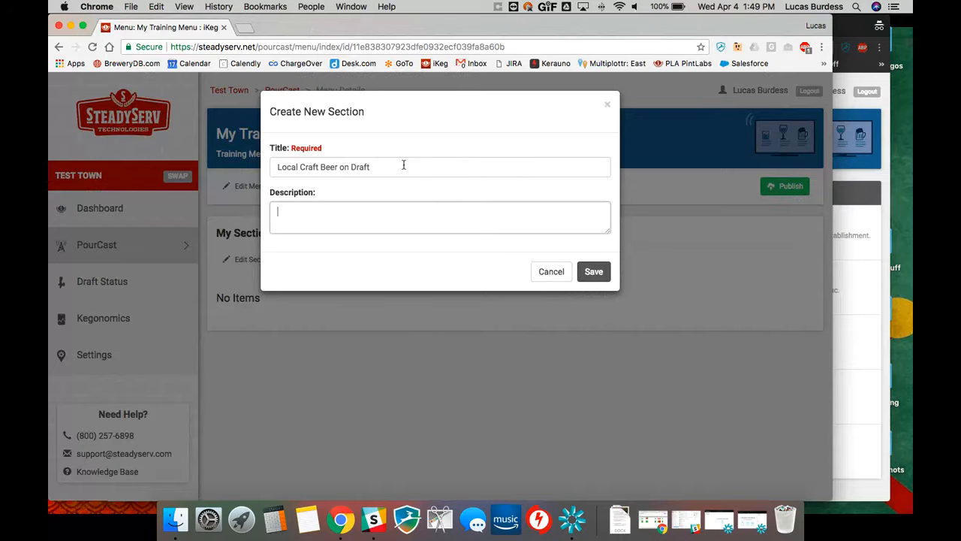
type("Craft beer from your city.")
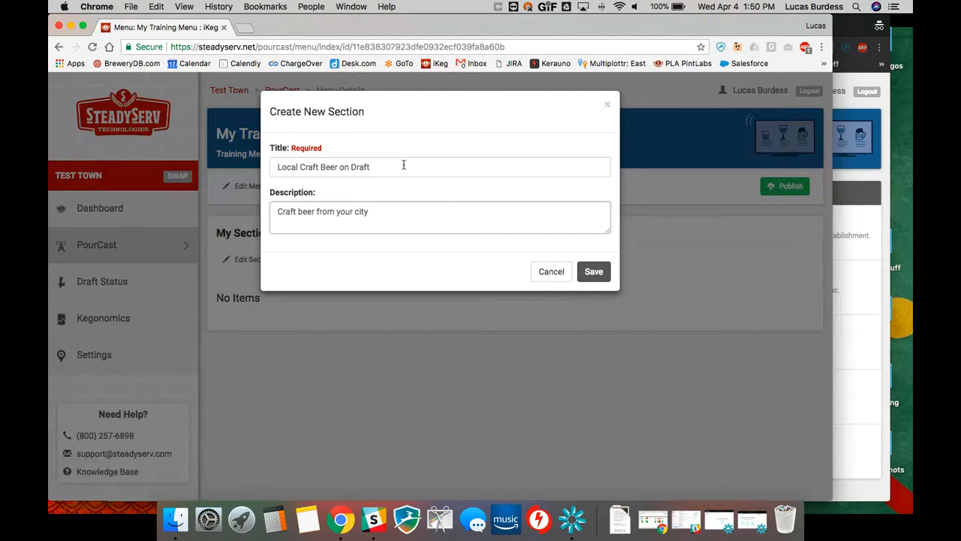
left_click(593, 271)
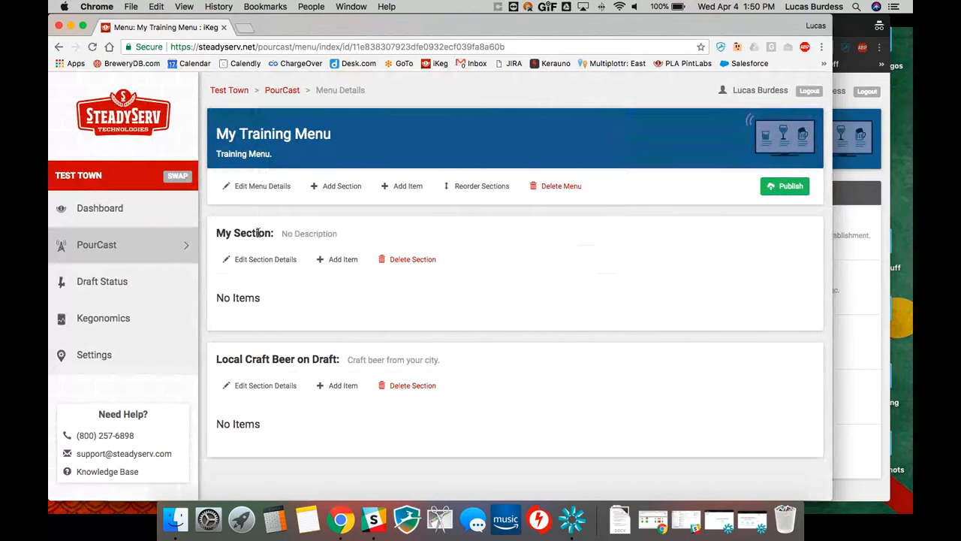
Rename the My Section section "Regional Craft Beer on Draft" and describe it as "Craft beer from your region.".
left_click(249, 259)
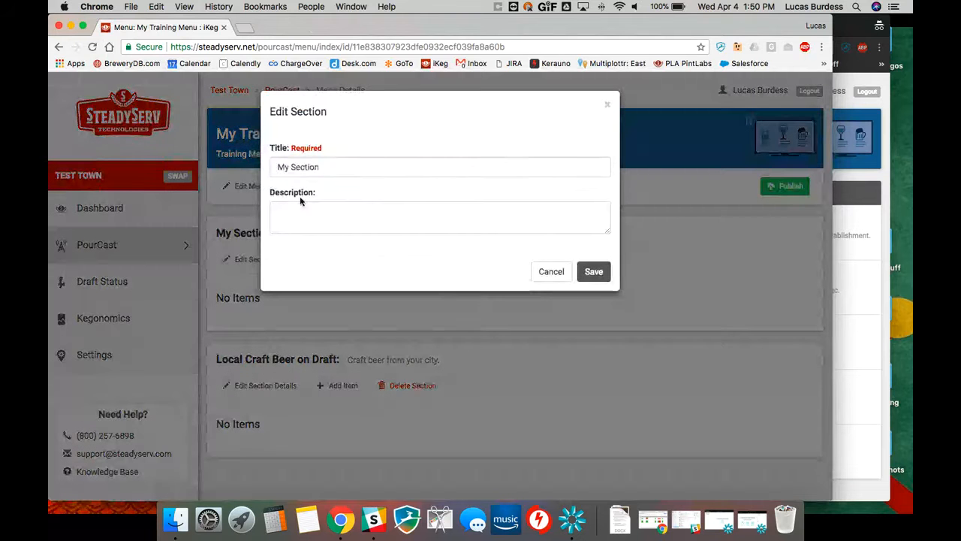
left_click_drag(330, 167, 210, 168)
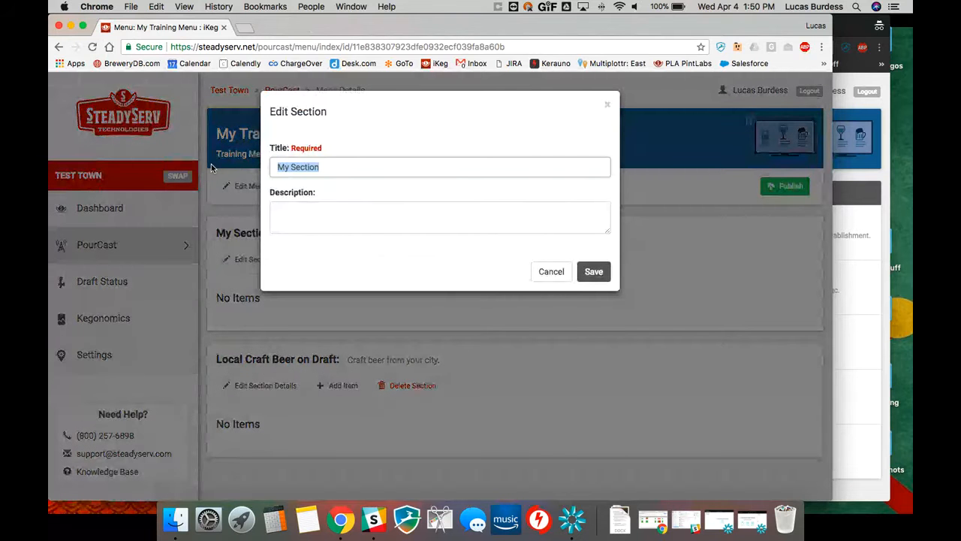
type("Regional Craft Beer ")
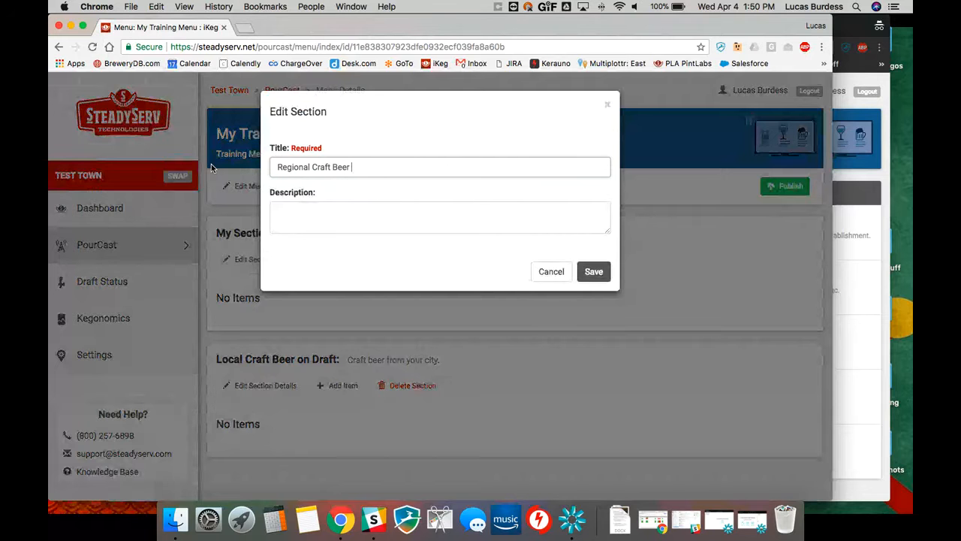
type("on Draft")
key("Tab")
type("Craft bee")
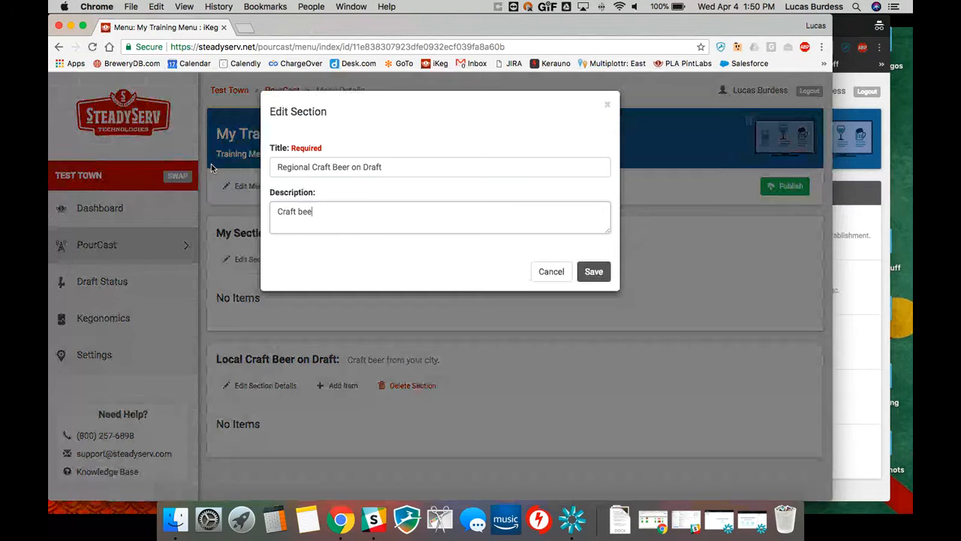
type("r from your region.")
left_click(593, 275)
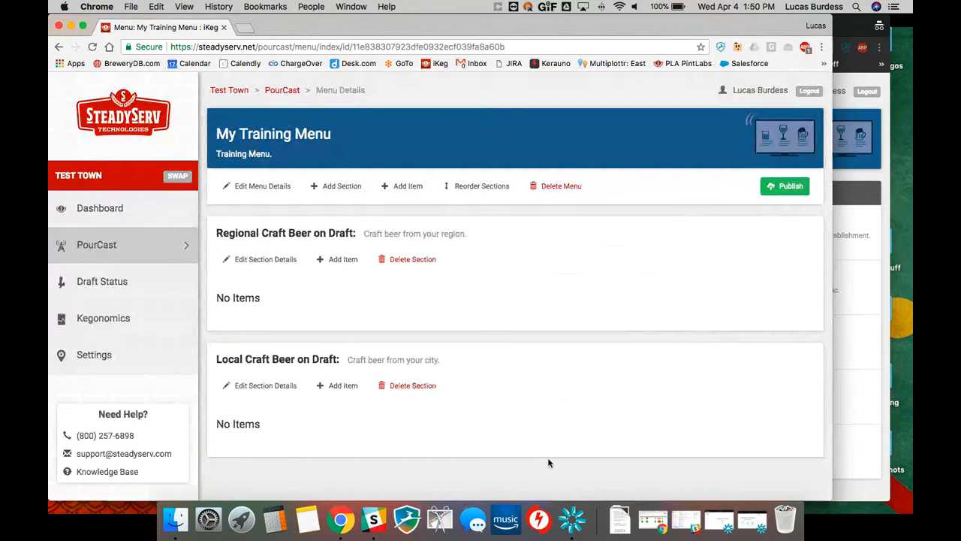
left_click_drag(612, 365, 536, 326)
left_click(606, 256)
left_click(539, 333)
Find Lightkeeper Blonde Ale by searching "great lakes" for the Regional Craft Beer on Draft section and check its serving size options.
left_click(340, 264)
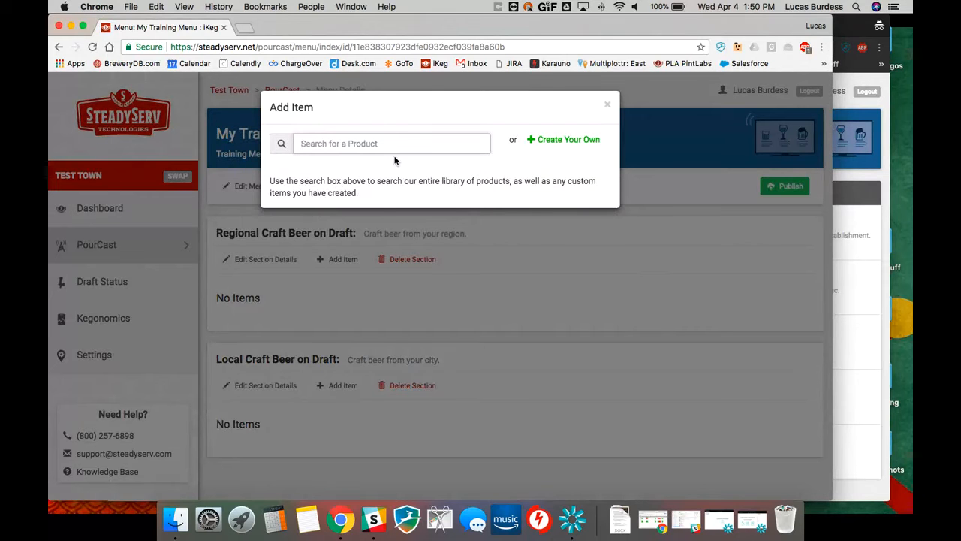
type("great lakes")
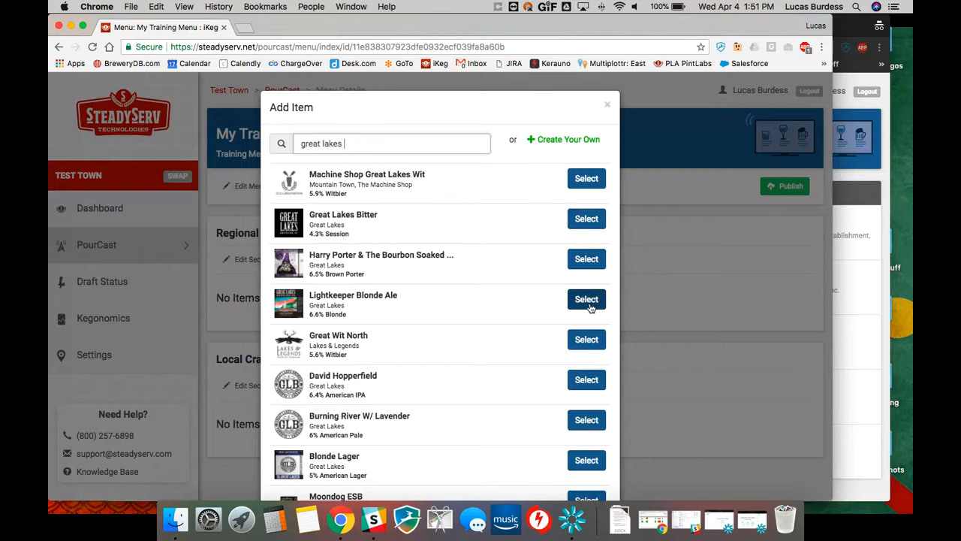
left_click(592, 300)
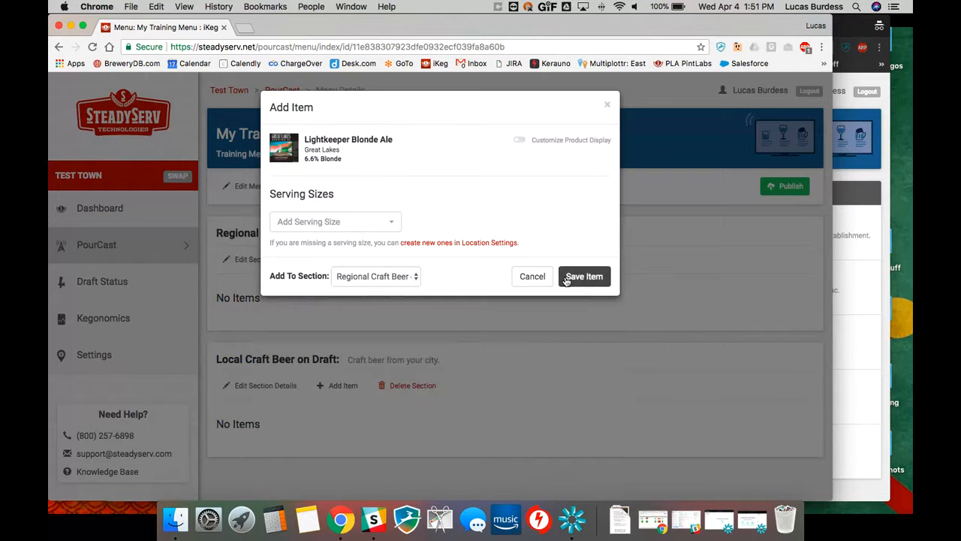
left_click(349, 227)
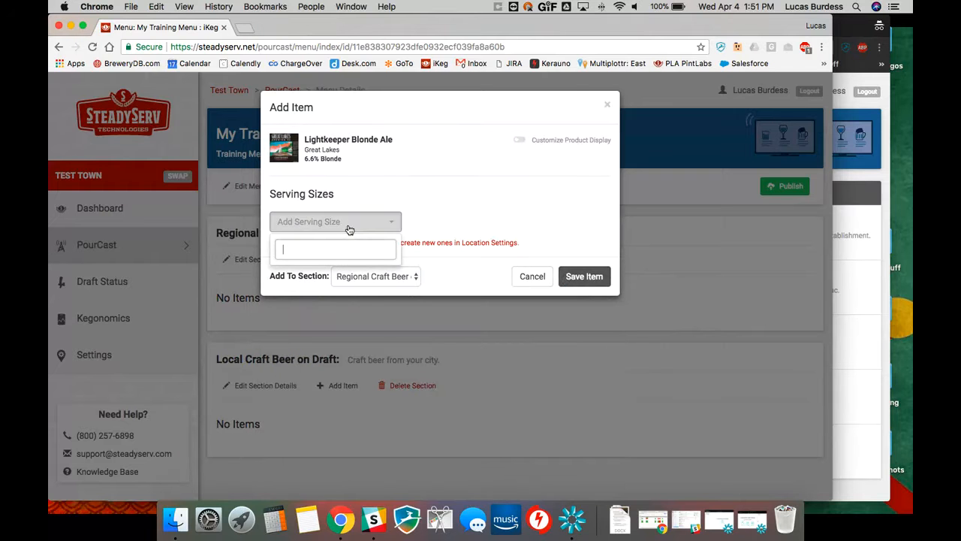
left_click(344, 228)
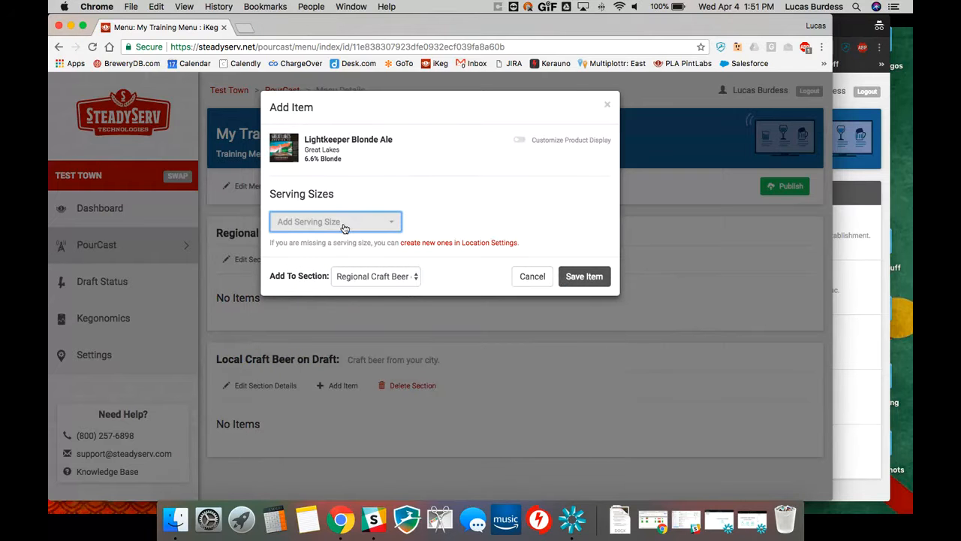
Go to the location's serving size settings and start a new draft serving size served in a 16 oz Glass.
left_click(462, 244)
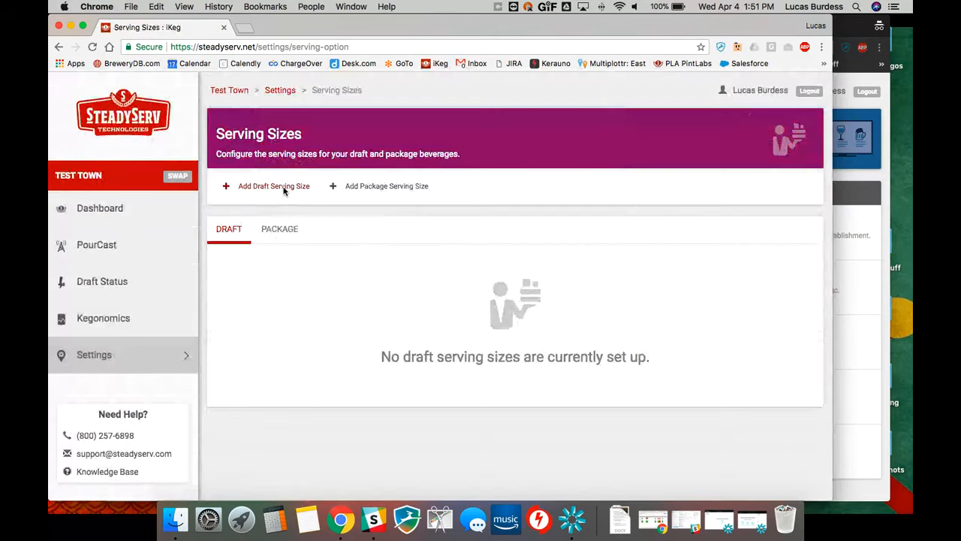
left_click(284, 189)
left_click(319, 174)
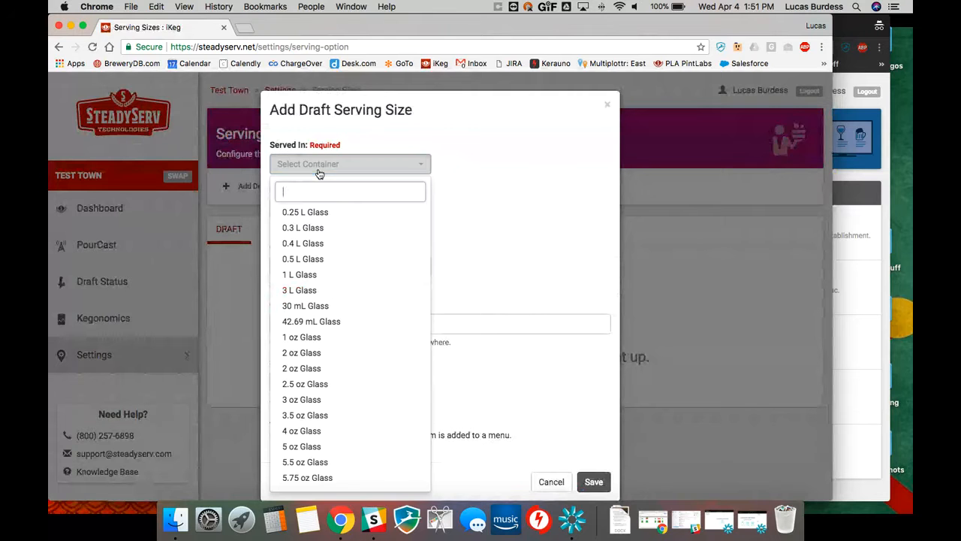
scroll(318, 296, "down", 3)
left_click(319, 189)
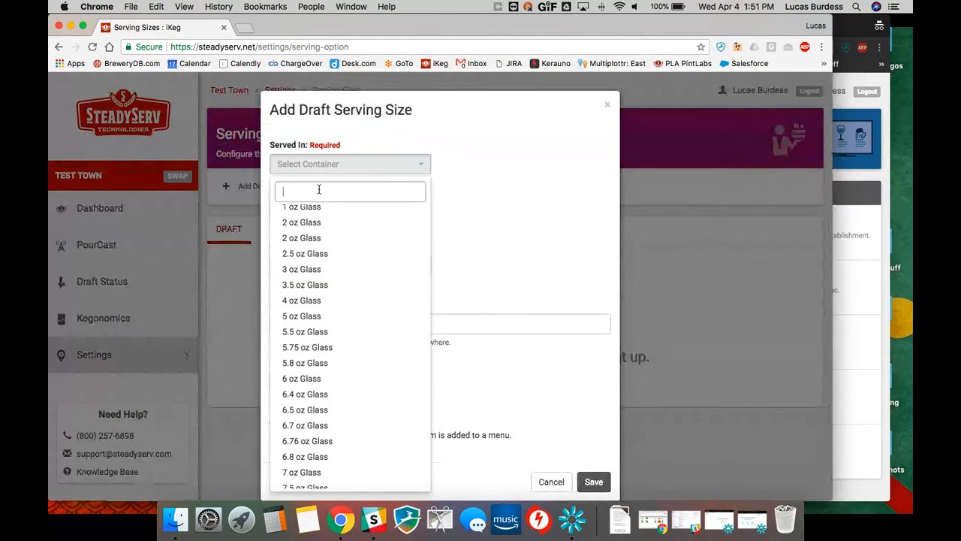
type("16")
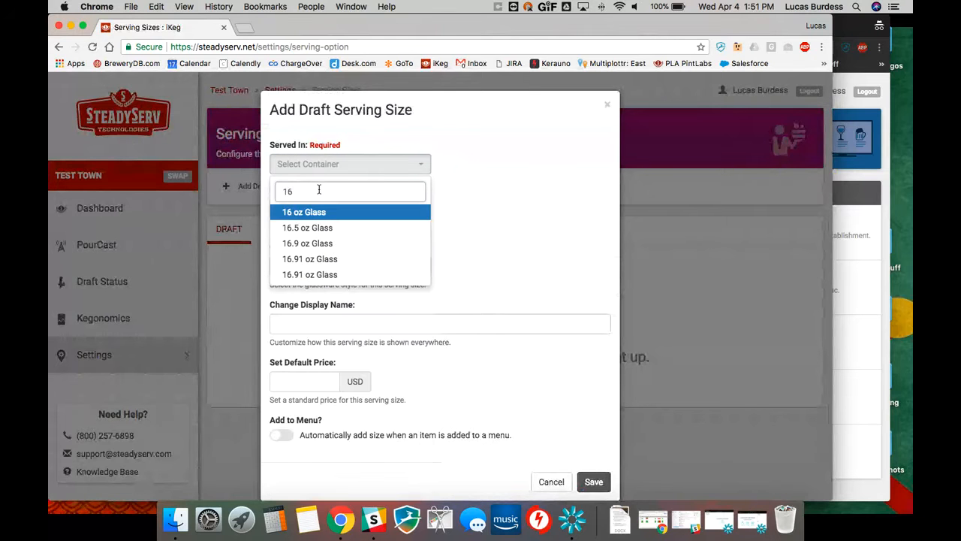
left_click(320, 211)
Set the 16 oz serving size's glassware style to Shaker Pint and save it without a display name or default price.
left_click(316, 267)
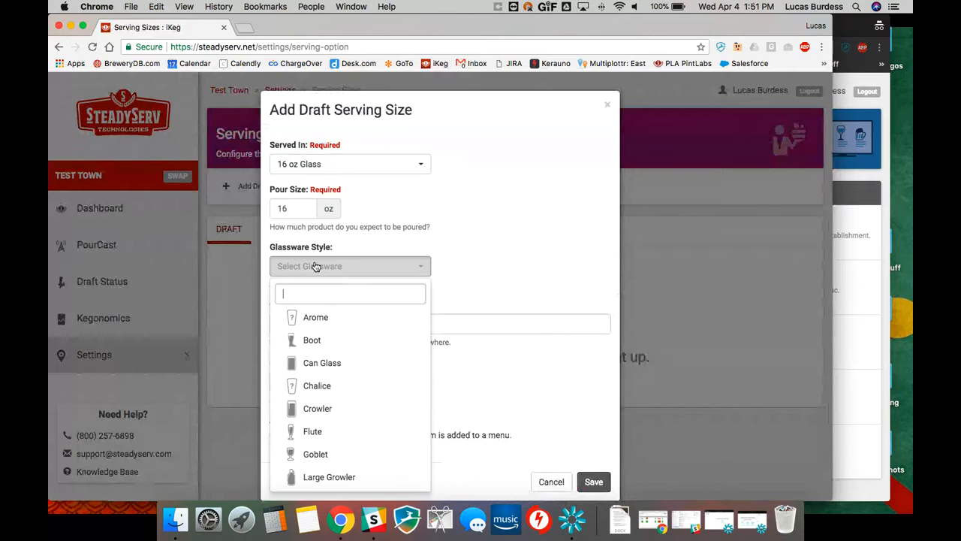
type("pint")
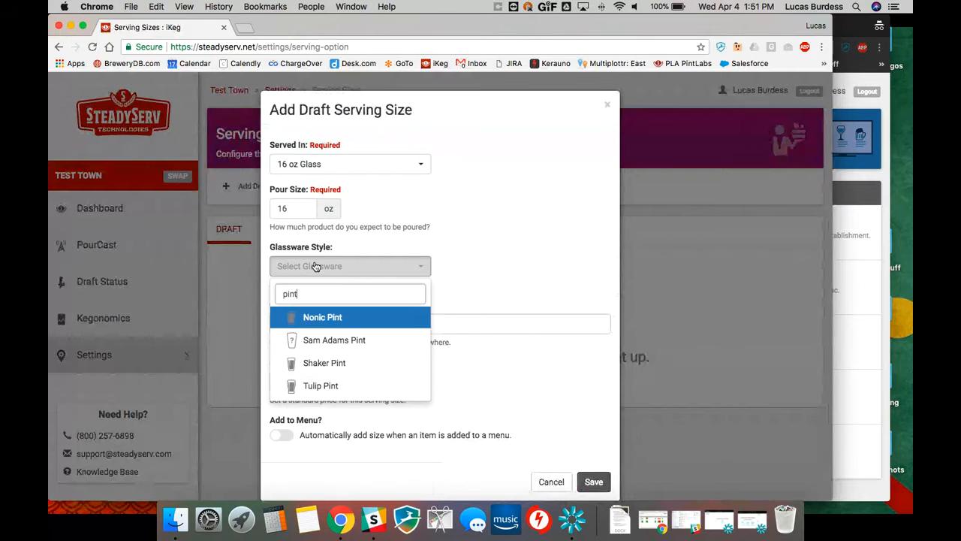
left_click(323, 363)
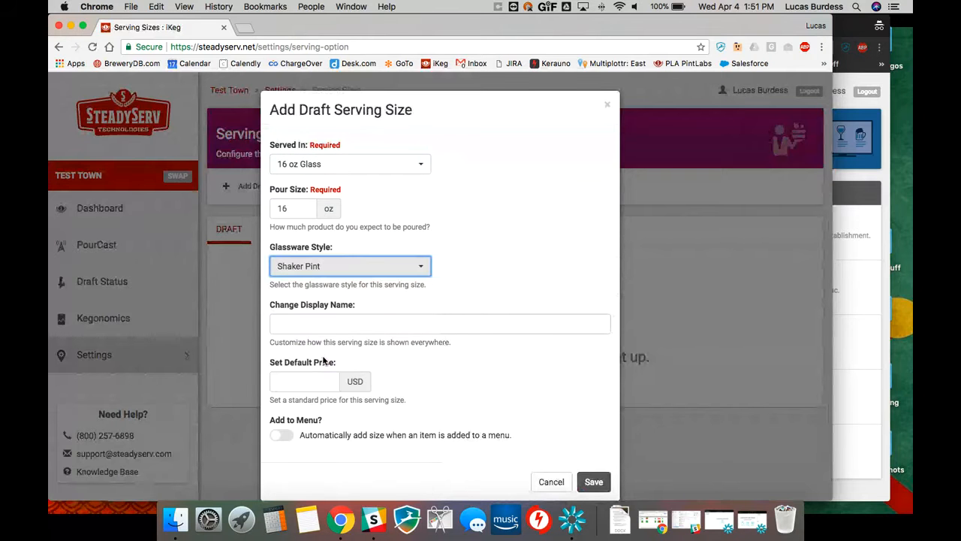
left_click(337, 322)
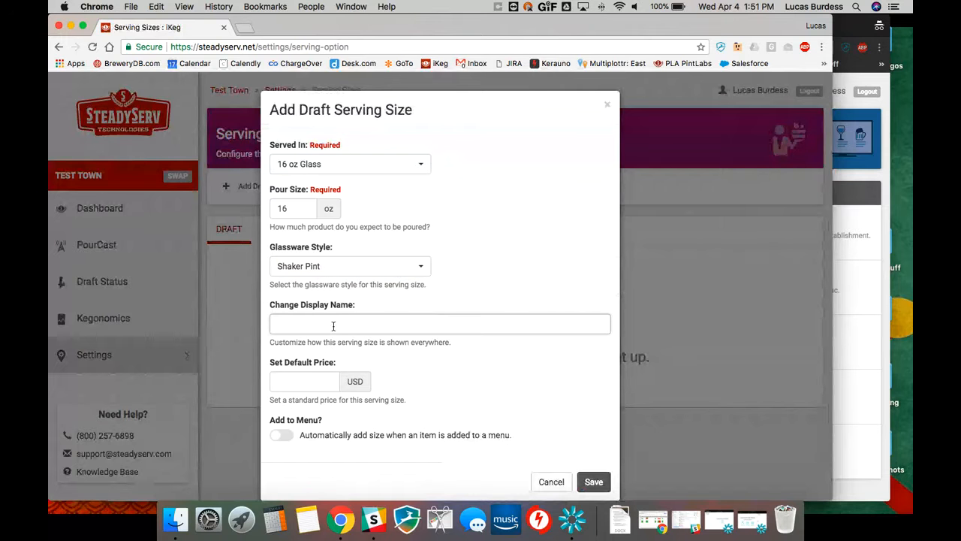
left_click(306, 386)
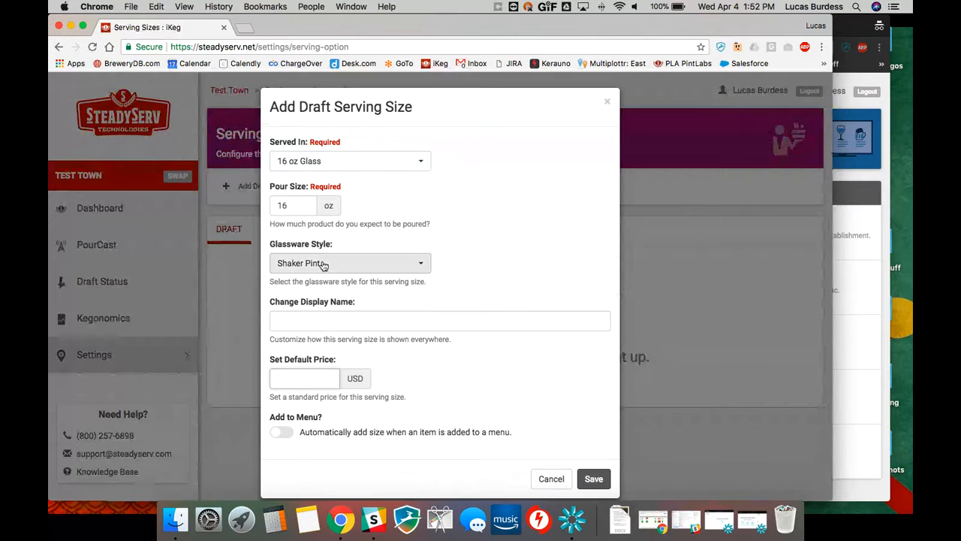
left_click(598, 482)
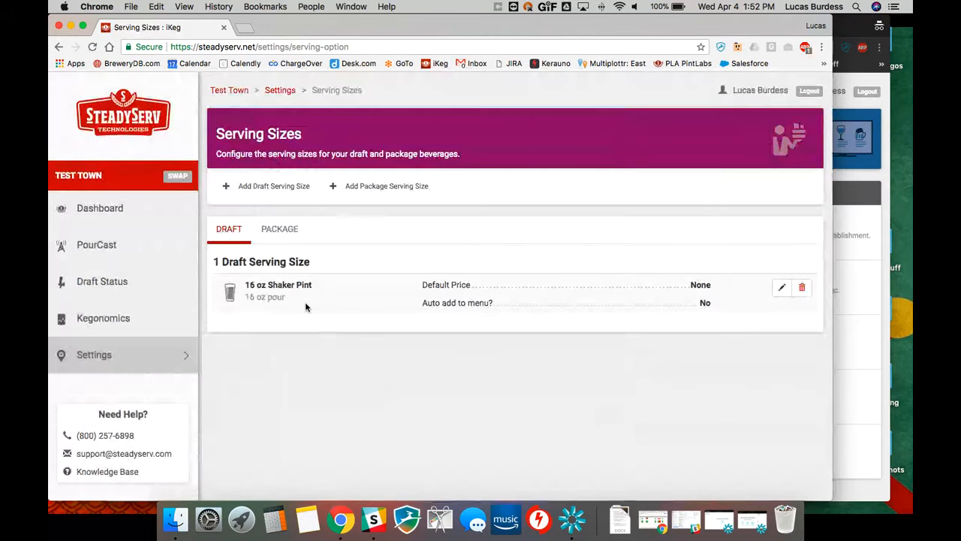
Add a draft serving size served in a 10 oz Glass with the Snifter glassware style.
left_click(268, 186)
left_click(315, 164)
type("10")
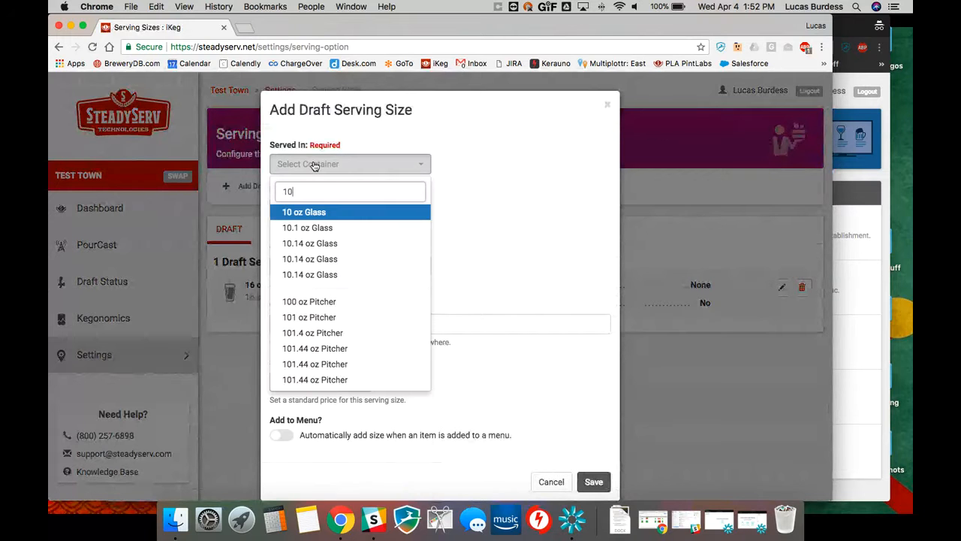
left_click(315, 212)
left_click(326, 267)
type("sni")
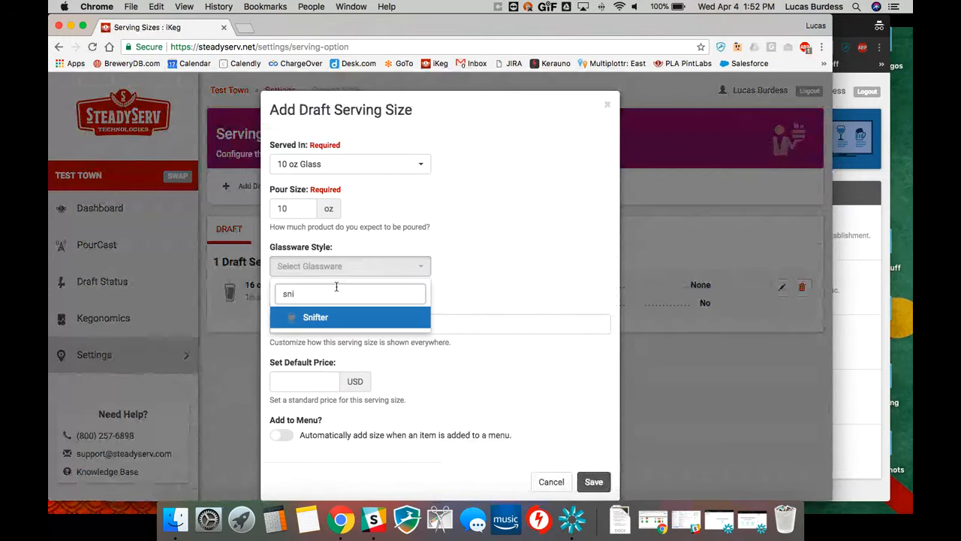
left_click(330, 321)
left_click(330, 320)
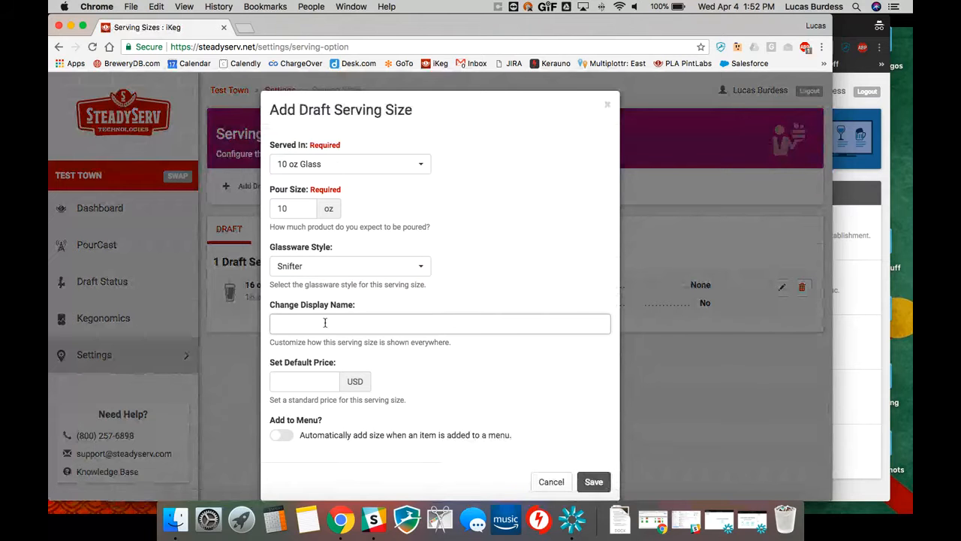
left_click(593, 481)
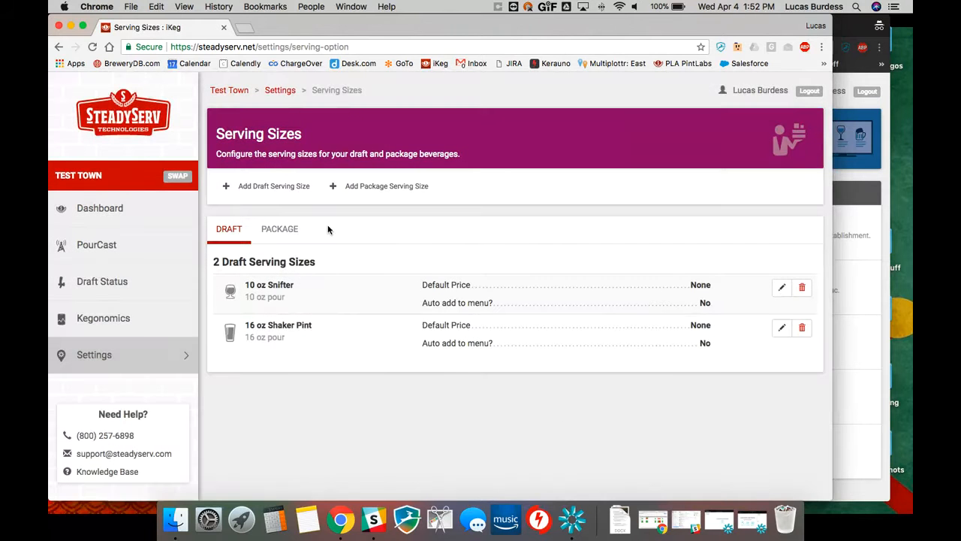
Add a draft serving size served in a 64 oz Pitcher with the Pitcher glassware style.
left_click(255, 188)
left_click(349, 165)
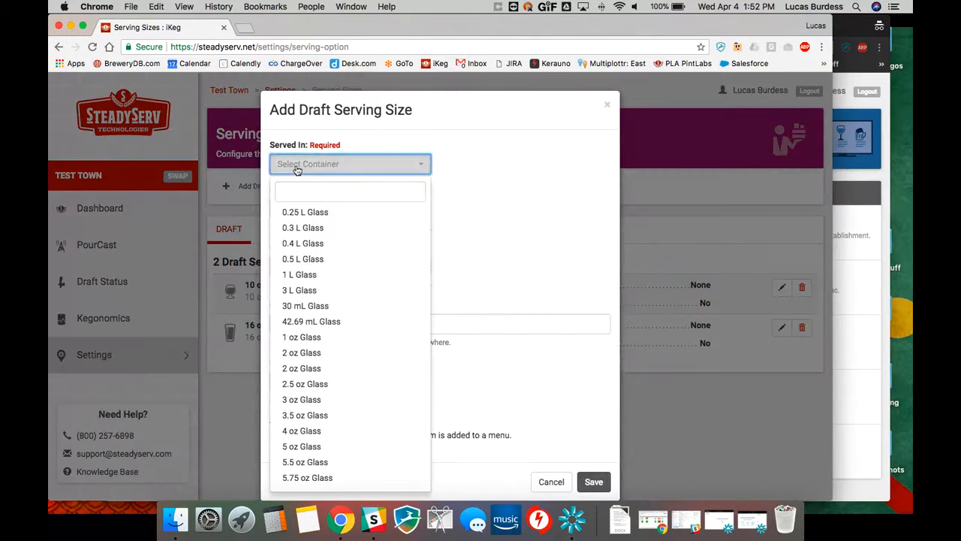
scroll(311, 371, "down", 10)
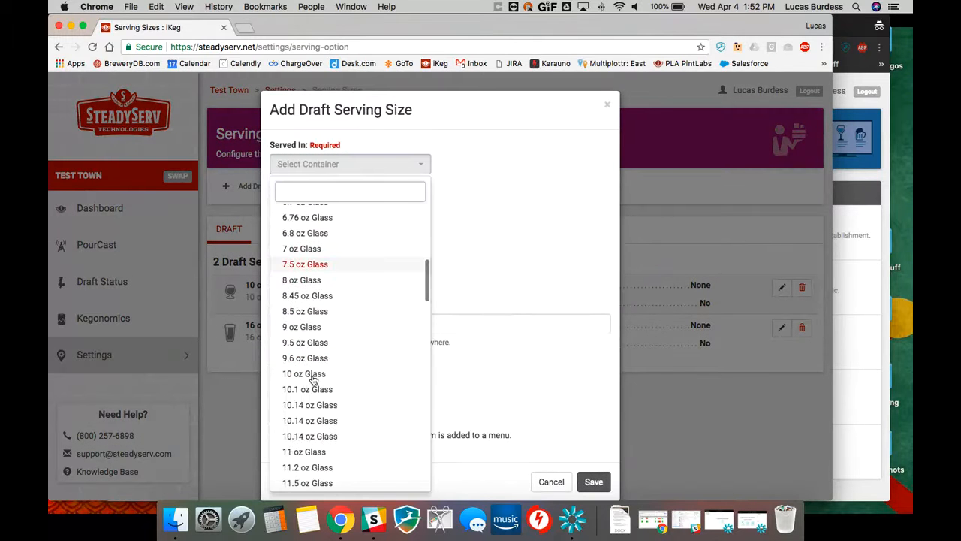
type("64")
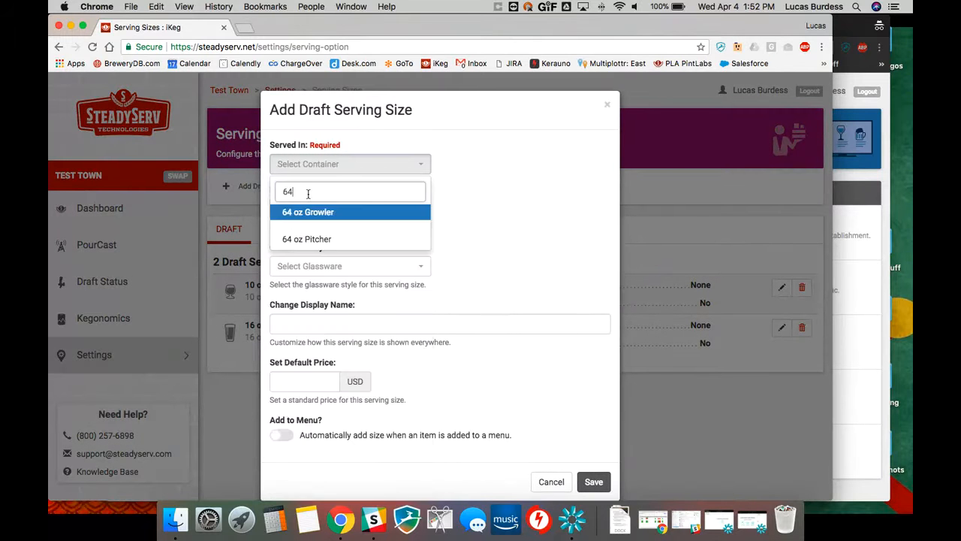
left_click(306, 239)
left_click(323, 262)
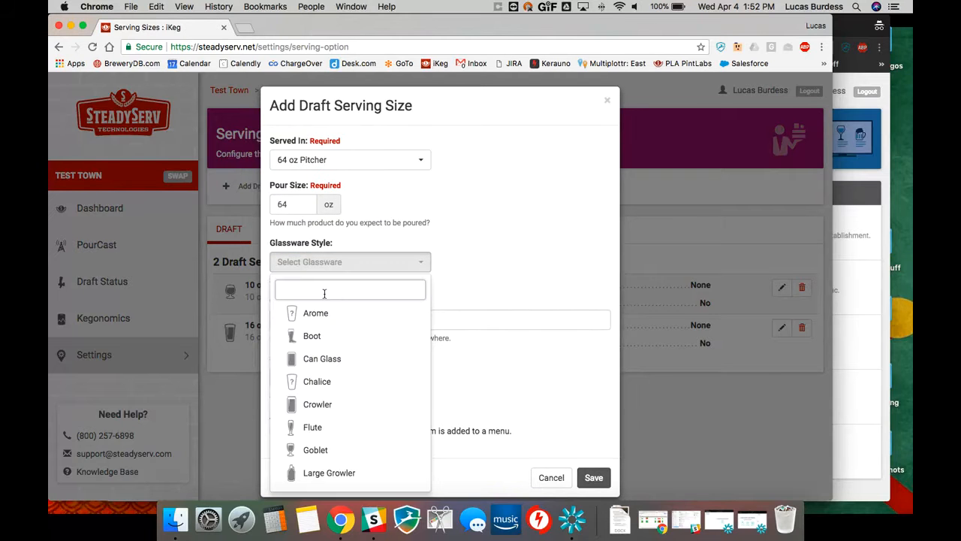
type("pit")
left_click(334, 316)
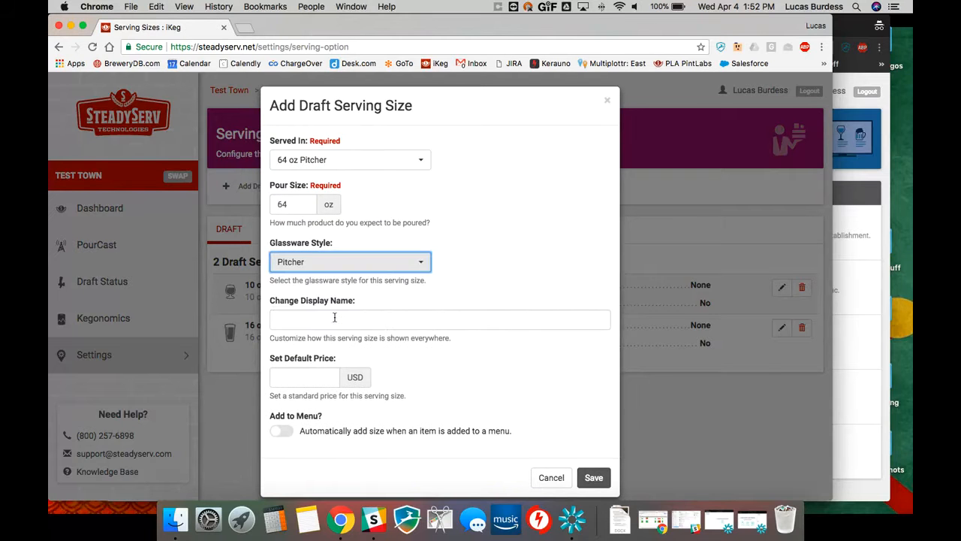
left_click(593, 477)
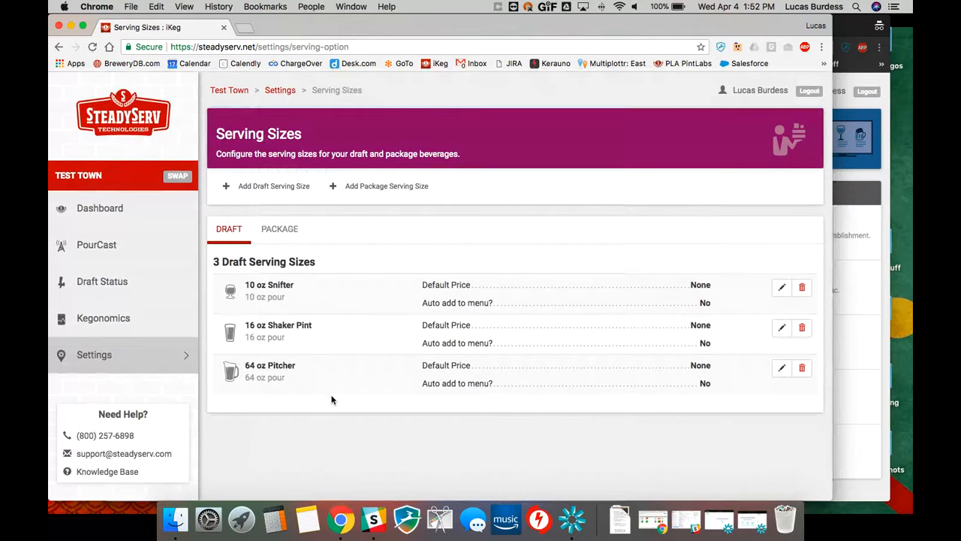
Return to My Training Menu and choose Lightkeeper Blonde Ale from a "great lakes" search as a Regional Craft Beer on Draft item.
left_click(123, 255)
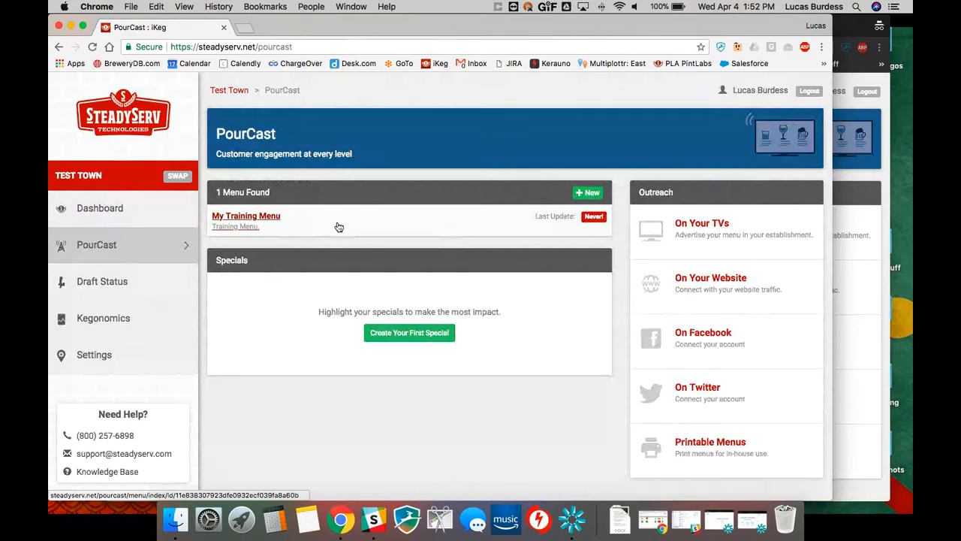
left_click(268, 218)
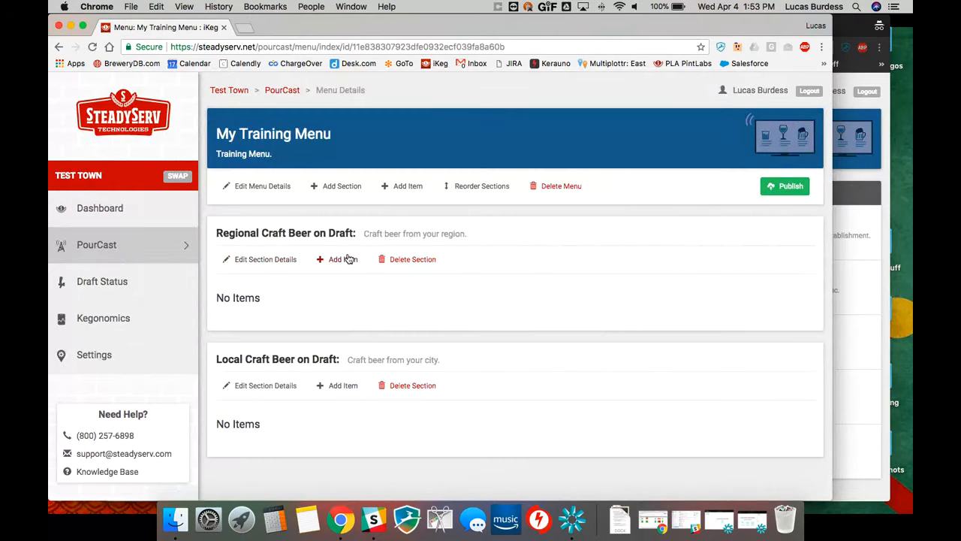
left_click(344, 260)
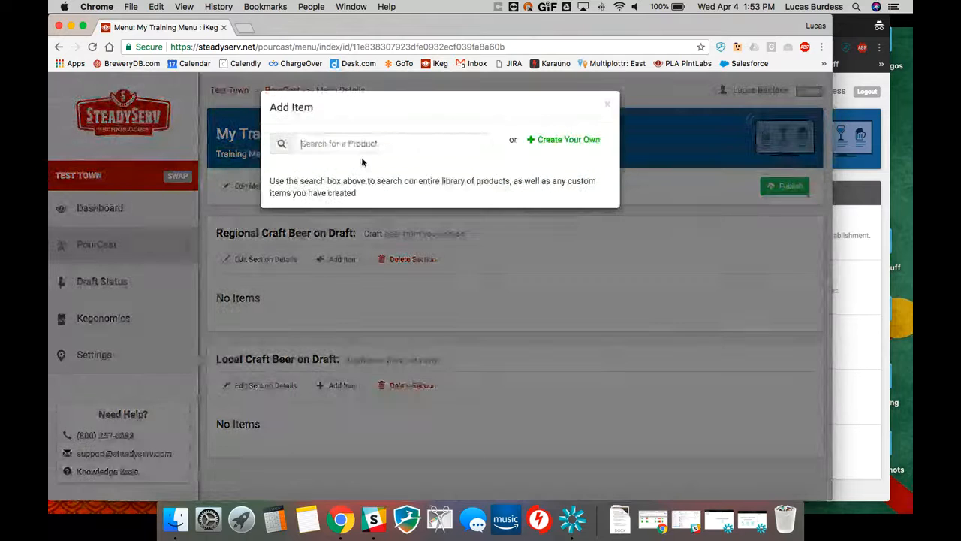
type("great ")
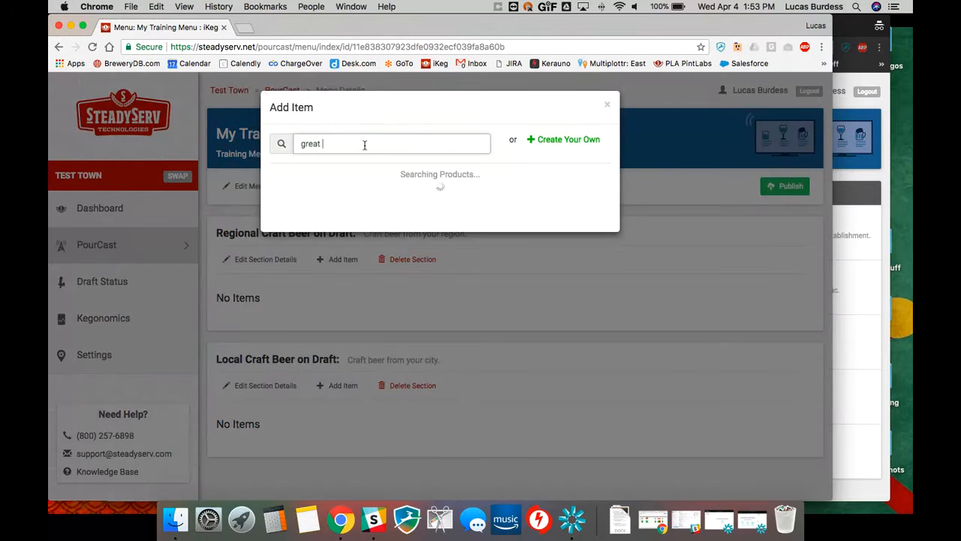
type("lakes")
left_click(587, 301)
Add the 16 oz Shaker Pint and 64 oz Pitcher serving sizes to Lightkeeper Blonde Ale.
left_click(378, 228)
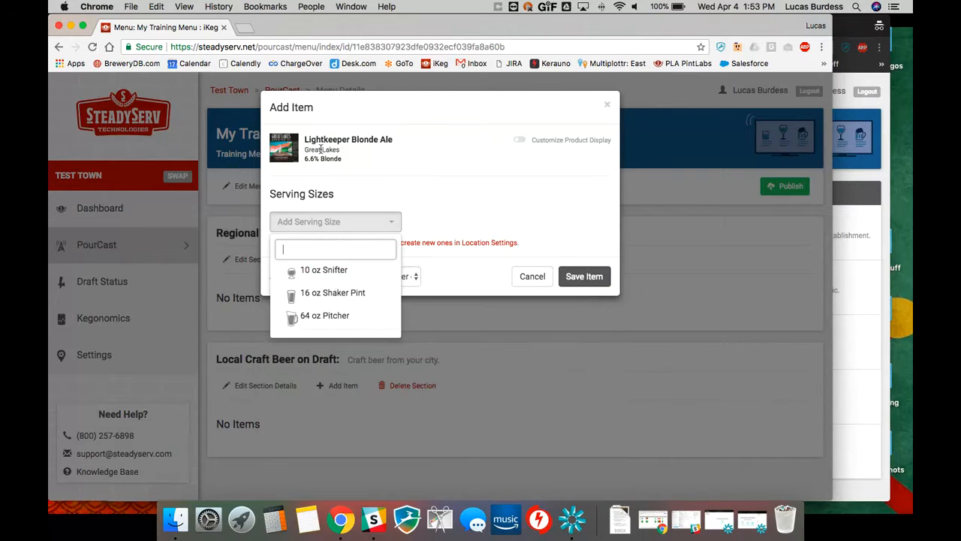
left_click(338, 293)
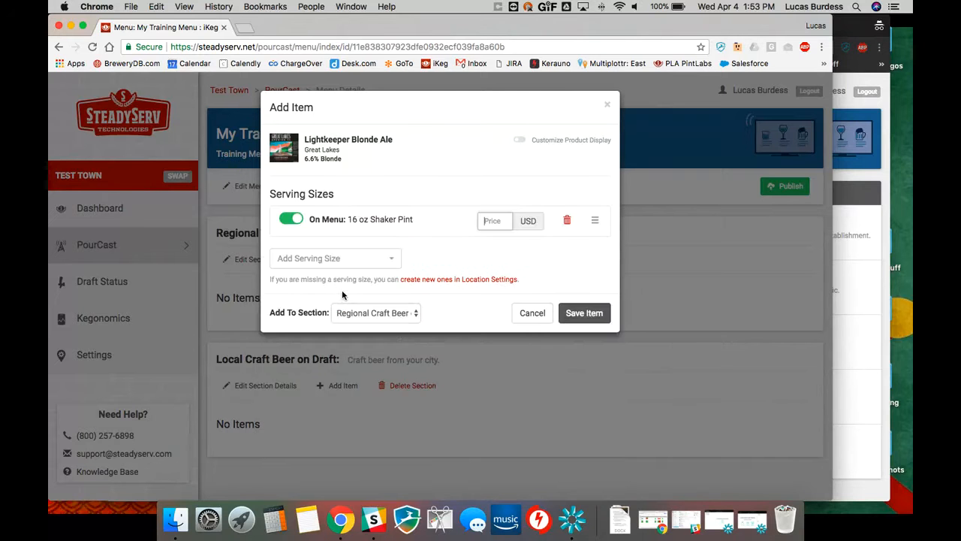
left_click(350, 259)
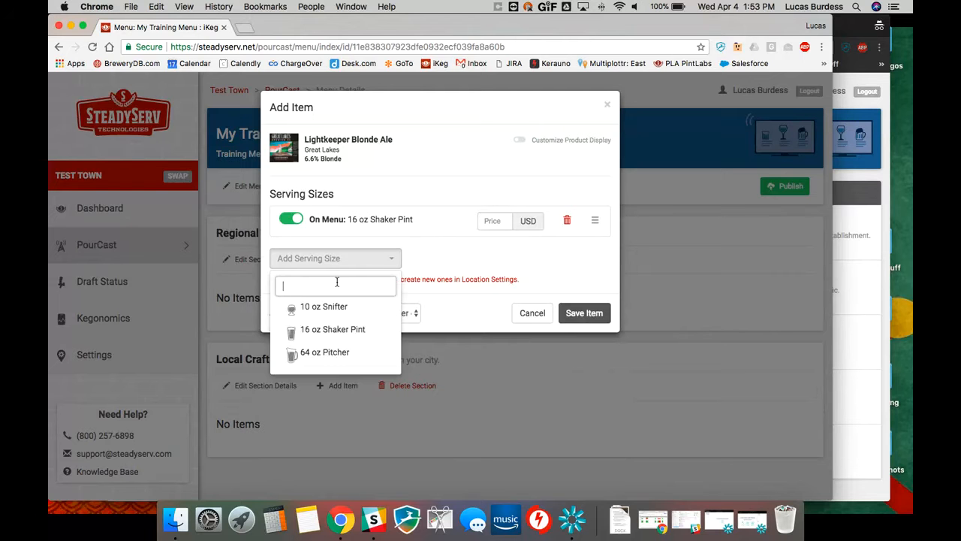
left_click(330, 353)
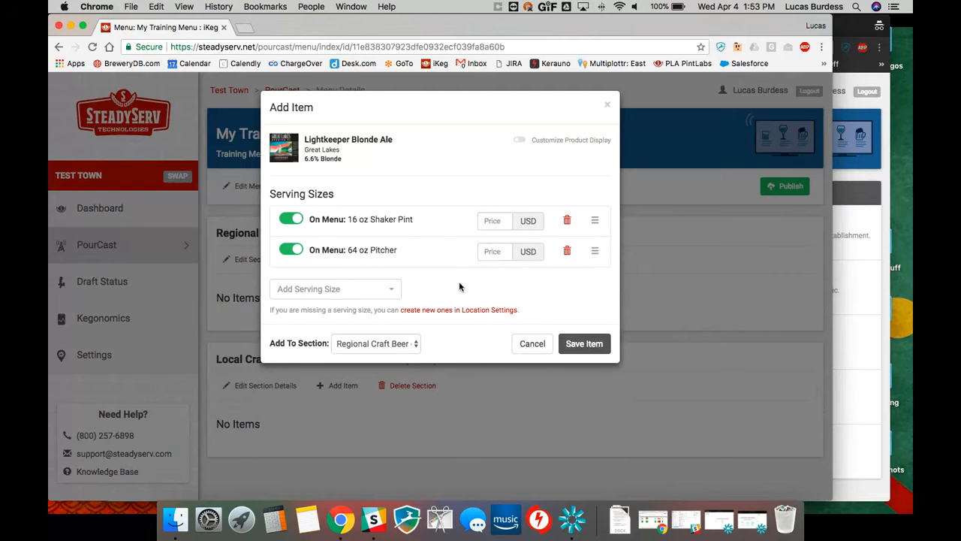
Price the 16 oz Shaker Pint at 5.00 USD and the 64 oz Pitcher at 12.50 USD, and save the item.
left_click(490, 221)
type("5.00")
left_click(490, 254)
type("2.50")
left_click(538, 277)
left_click(589, 344)
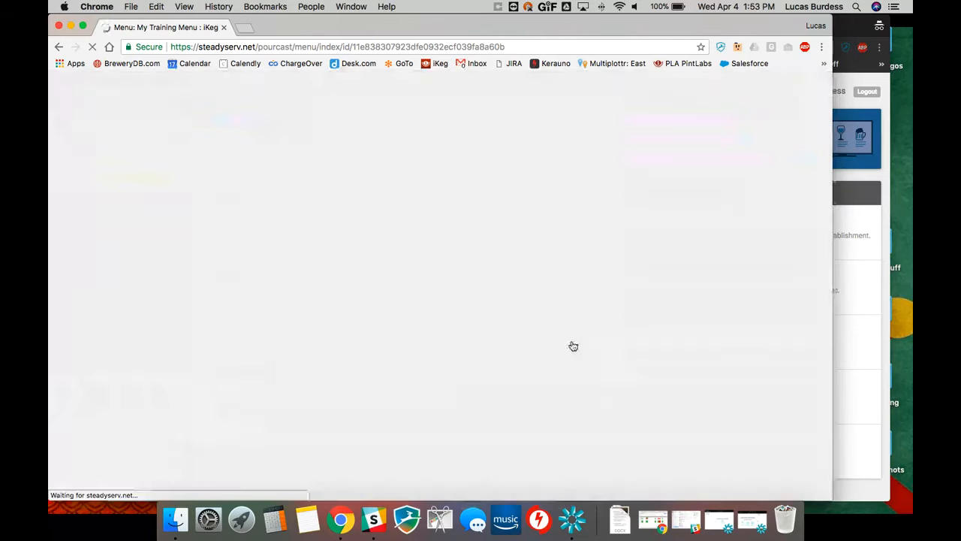
Choose Alrye'd Alrye'd Alrye'd from a "sun king" product search as a new item in the Local Craft Beer on Draft section.
scroll(464, 222, "down", 2)
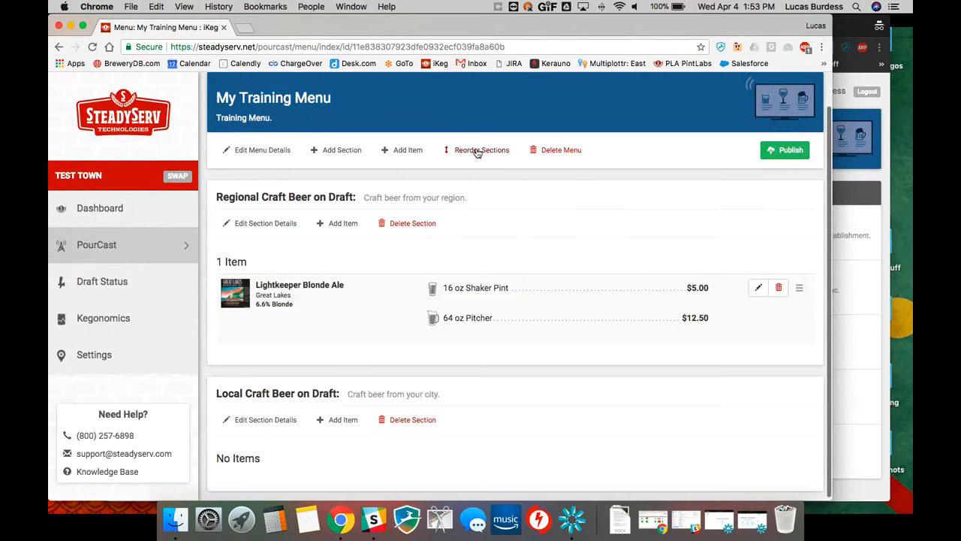
scroll(288, 388, "down", 1)
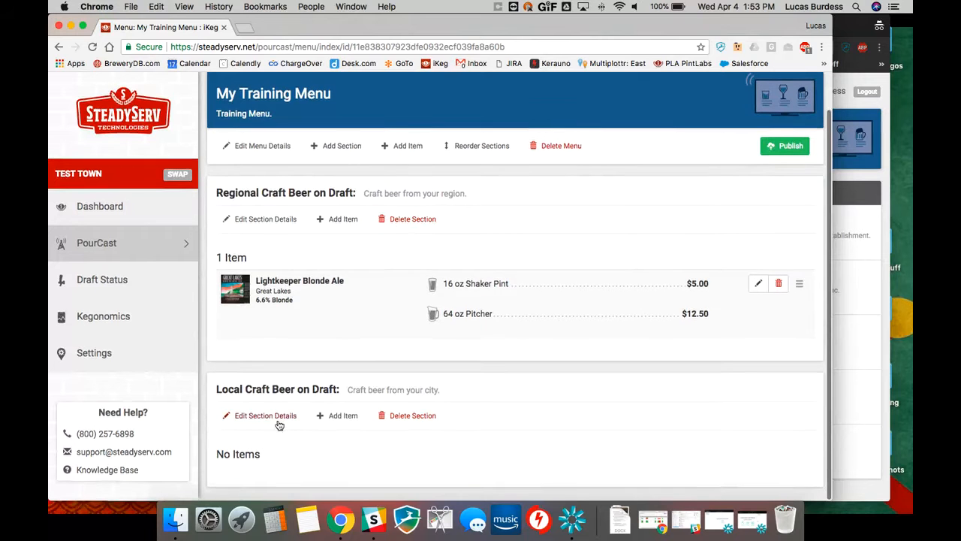
left_click(343, 415)
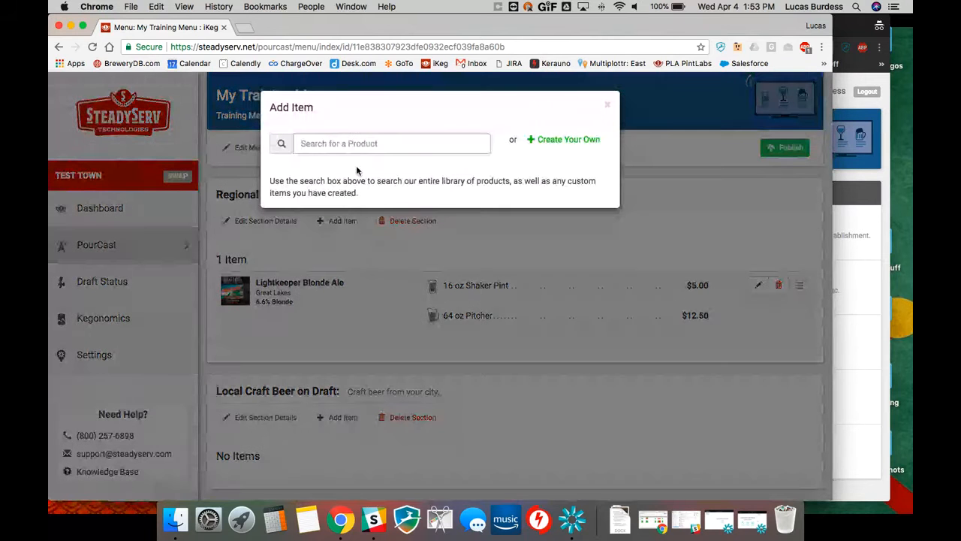
type("su")
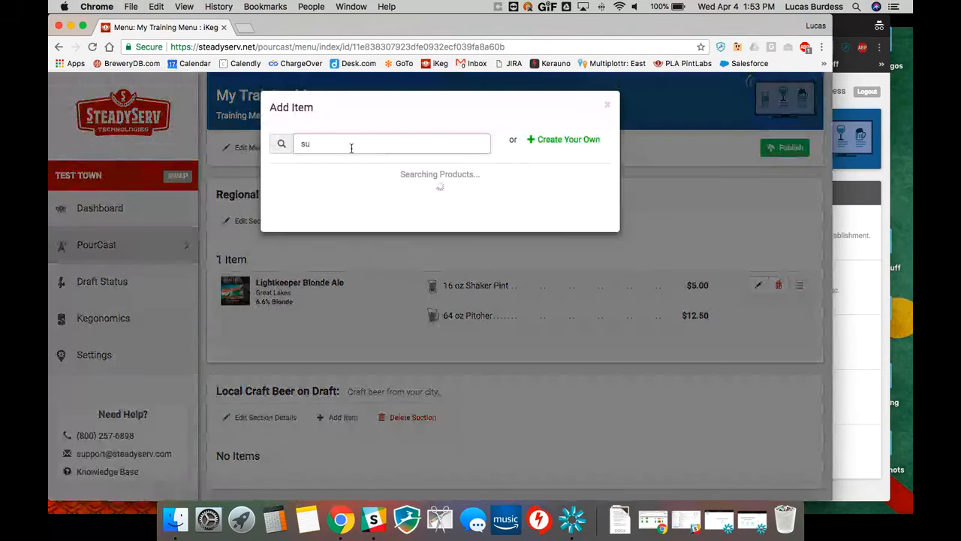
type("n king")
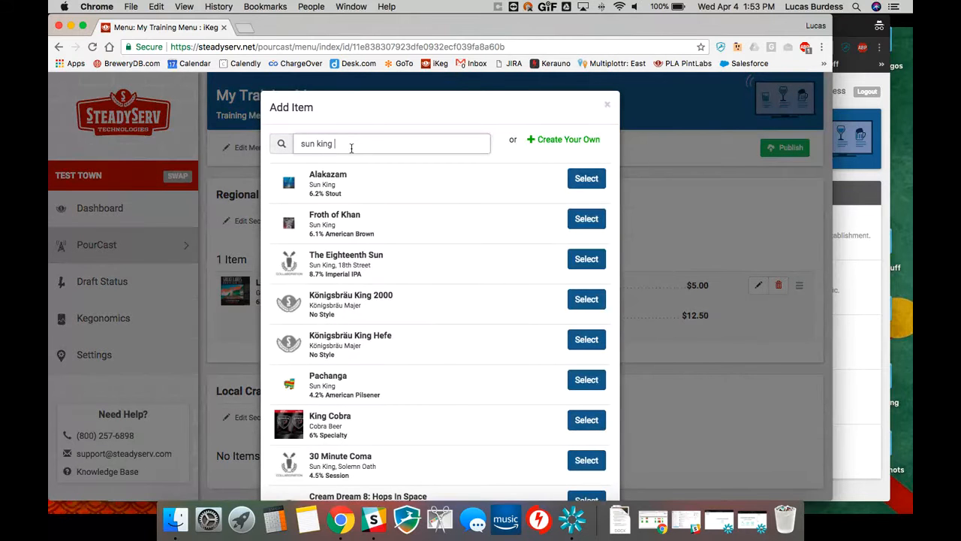
scroll(372, 316, "down", 2)
scroll(415, 338, "down", 3)
scroll(405, 330, "down", 1)
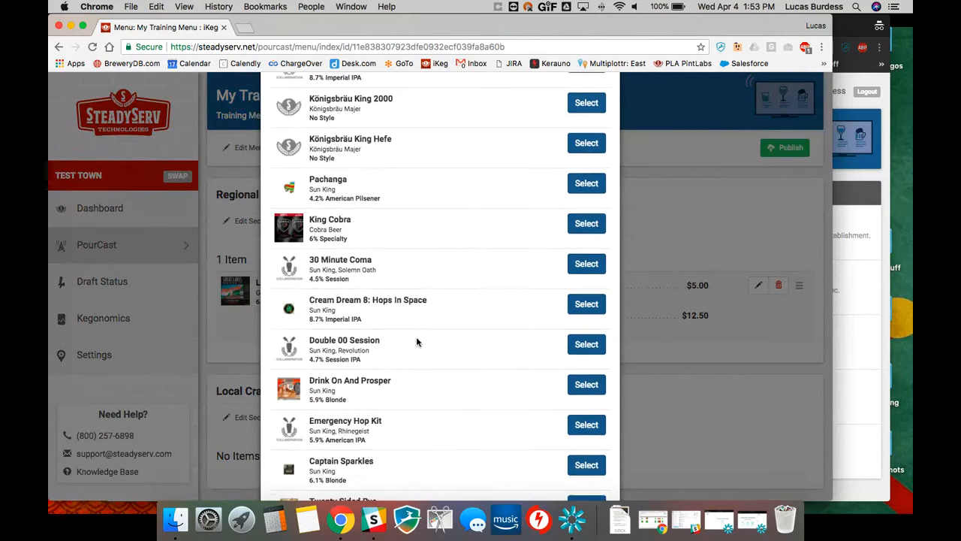
scroll(390, 321, "down", 1)
scroll(390, 321, "down", 2)
scroll(391, 321, "down", 3)
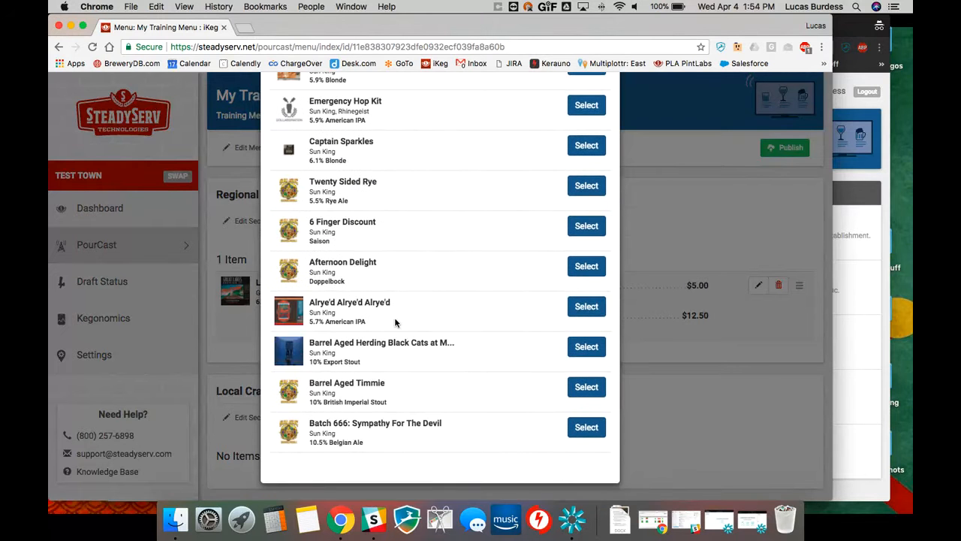
left_click(599, 306)
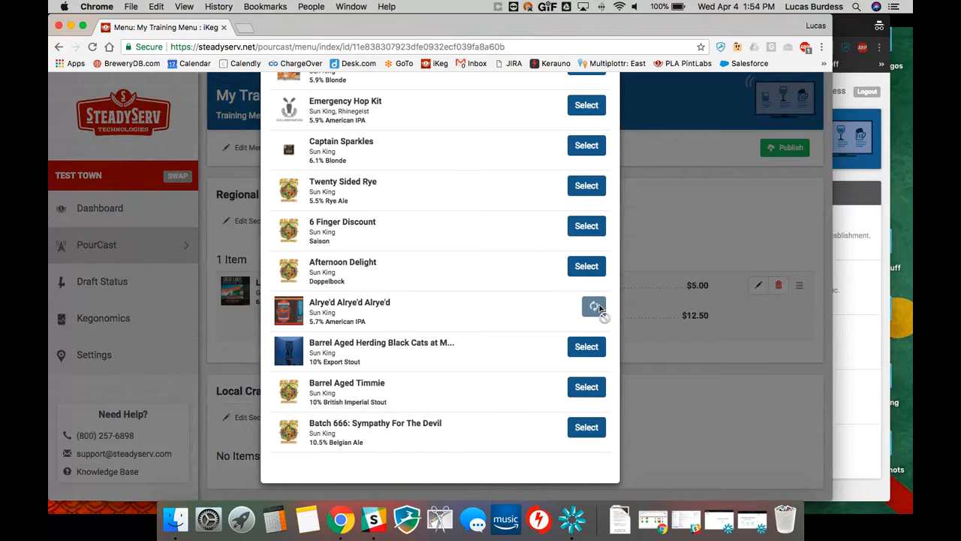
Add the 16 oz Shaker Pint and 64 oz Pitcher serving sizes to Alrye'd Alrye'd Alrye'd.
left_click(387, 225)
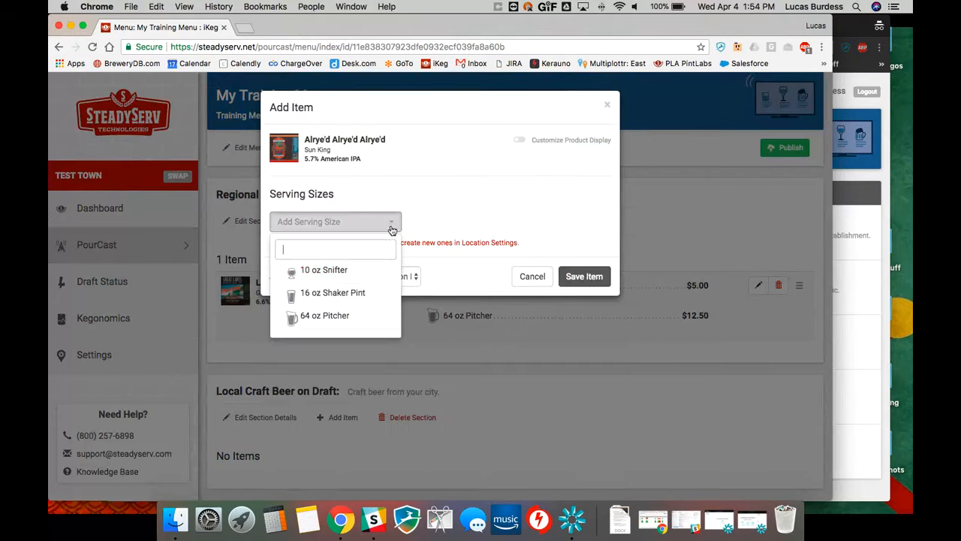
left_click(336, 293)
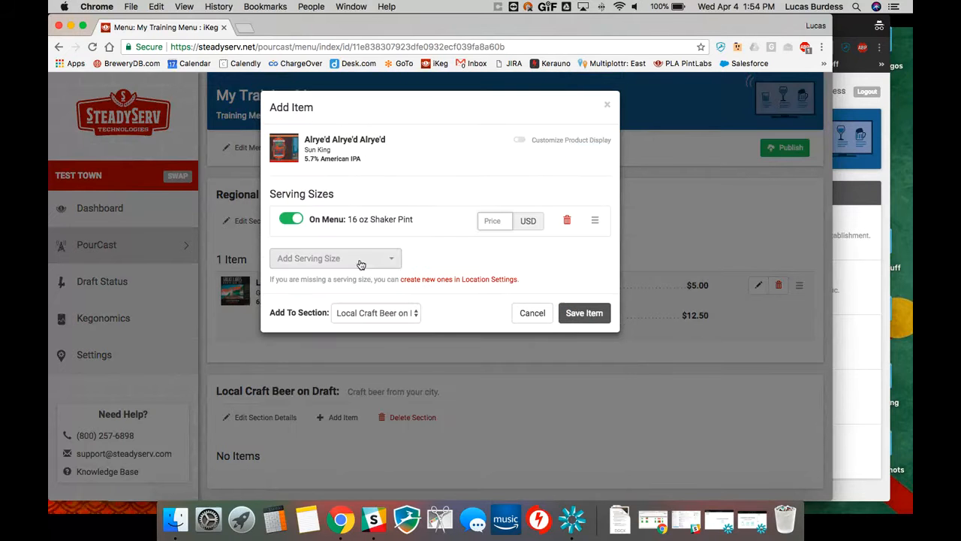
left_click(338, 258)
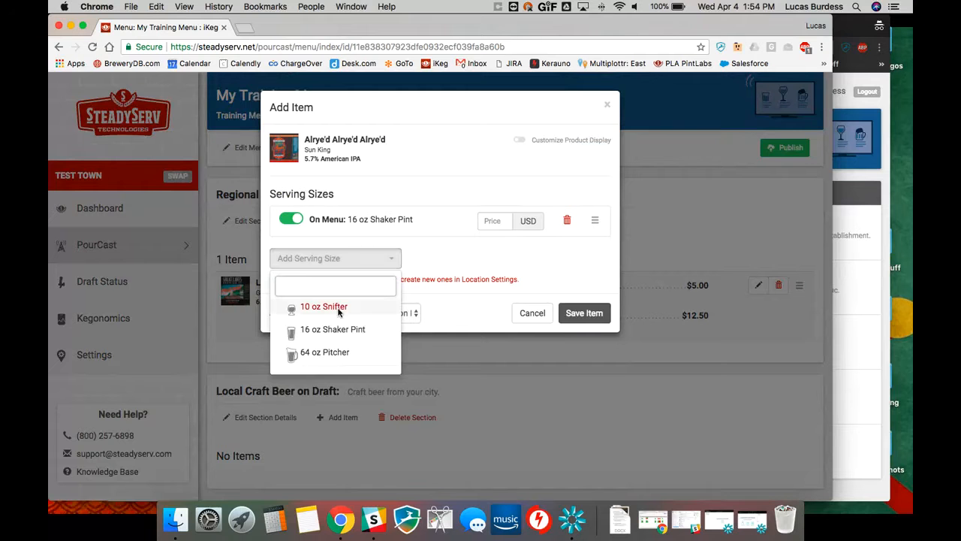
left_click(331, 352)
Price Alrye'd Alrye'd Alrye'd at 5.00 USD for the Shaker Pint and 12.50 USD for the Pitcher, and save the item.
left_click(501, 221)
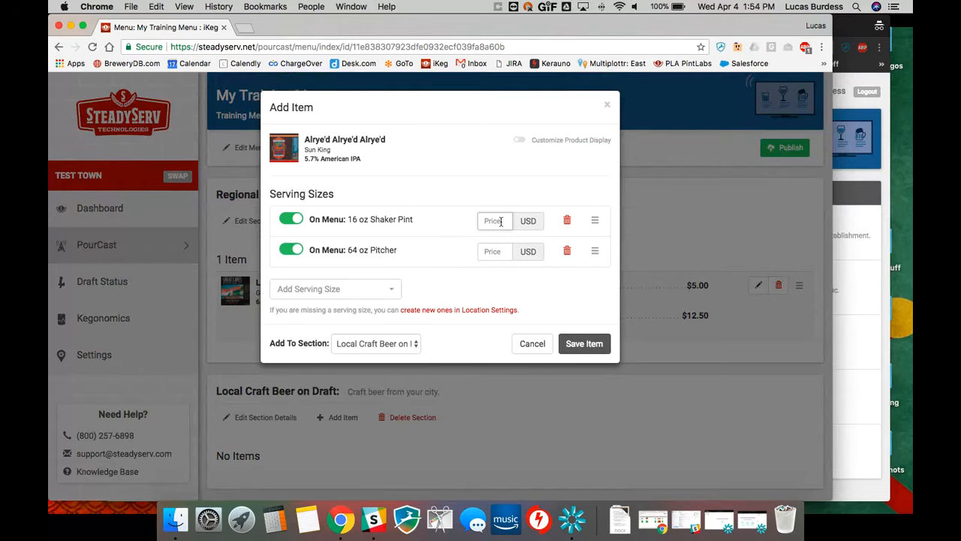
type("5.00")
left_click(485, 252)
type("12")
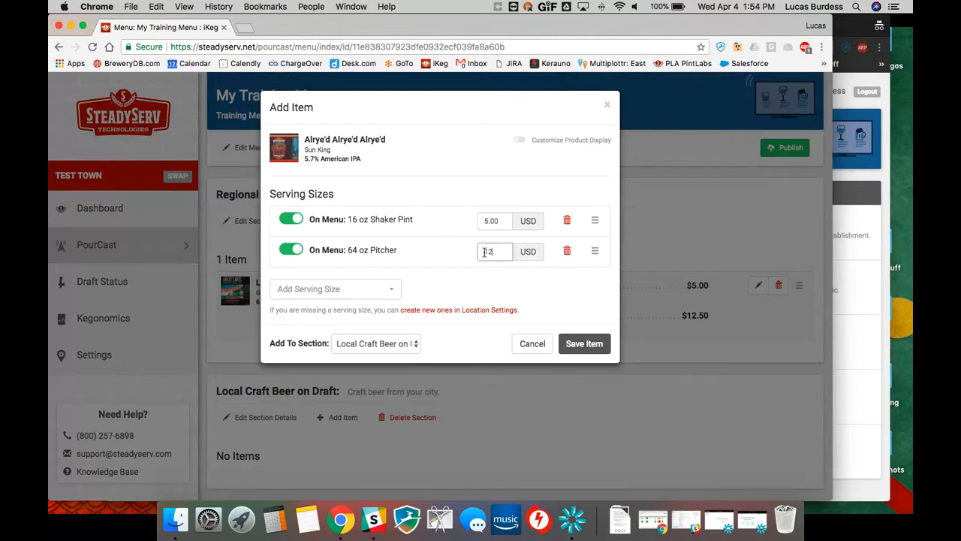
type(".5")
left_click(508, 282)
left_click(577, 343)
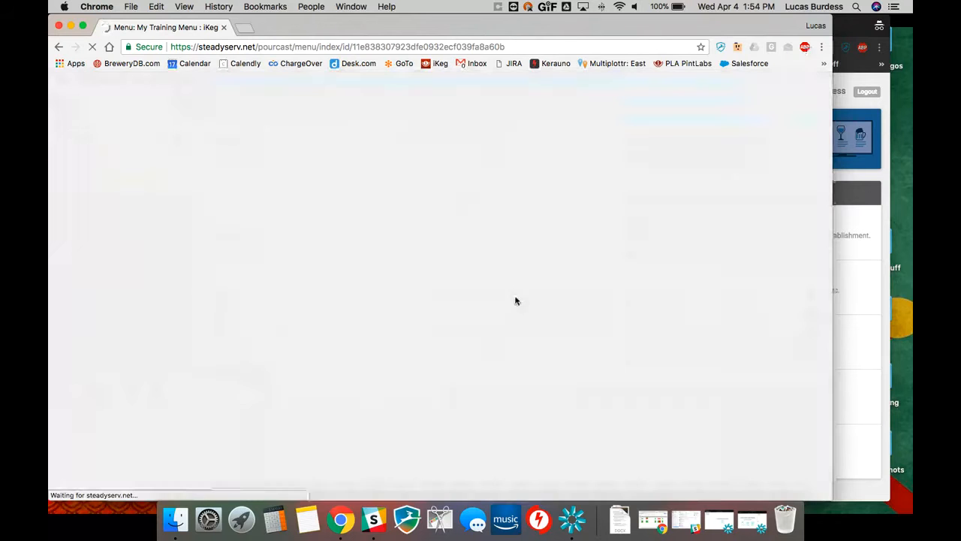
Start a custom menu item named "Black & Tan" with producer "Your Bar Name" and style "Mixed Beer".
scroll(508, 284, "down", 2)
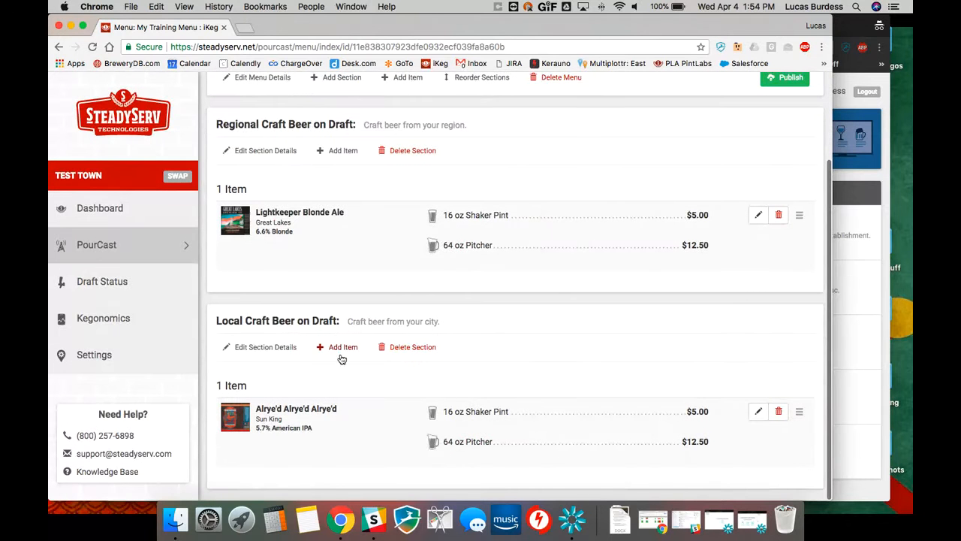
left_click(340, 351)
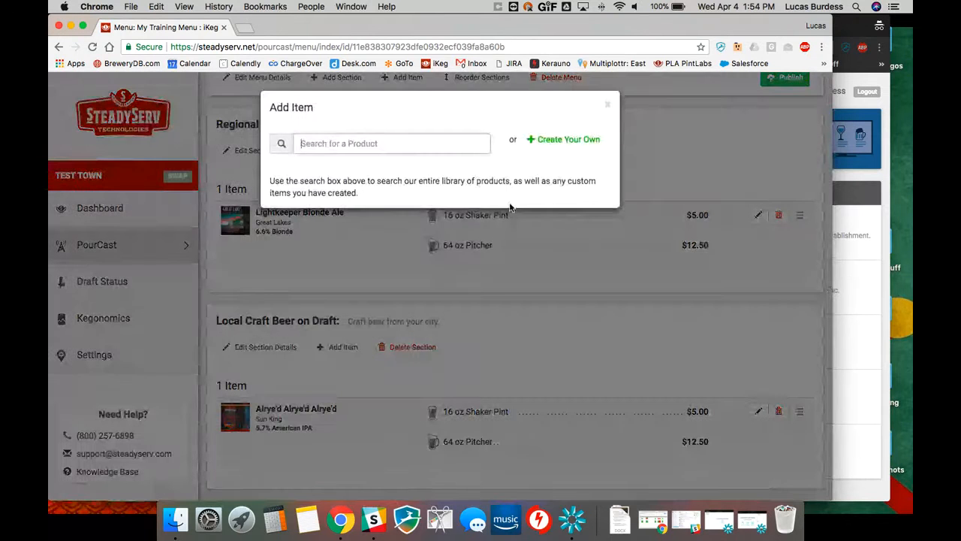
left_click(548, 142)
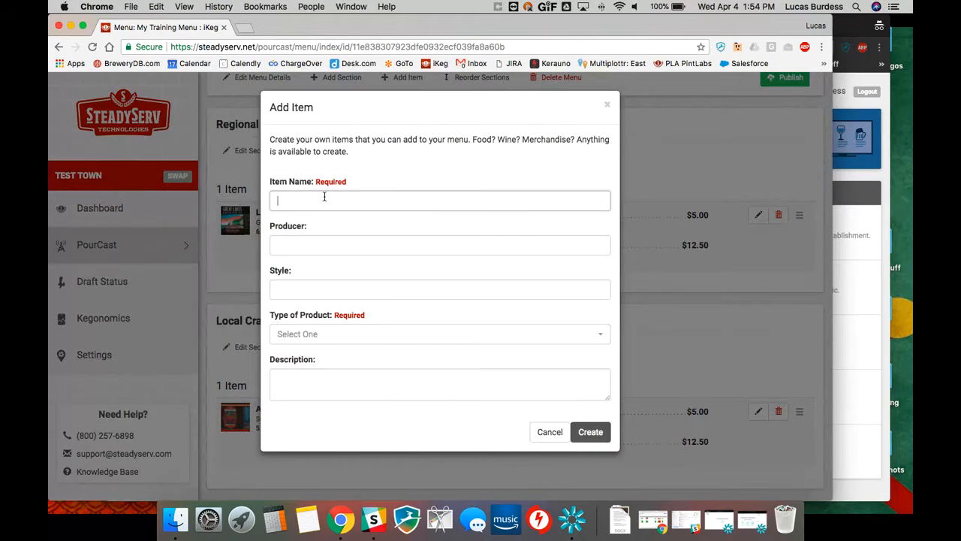
type("Black & Tan")
key("Tab")
type("Your Bar Name")
key("Tab")
type("Mixe")
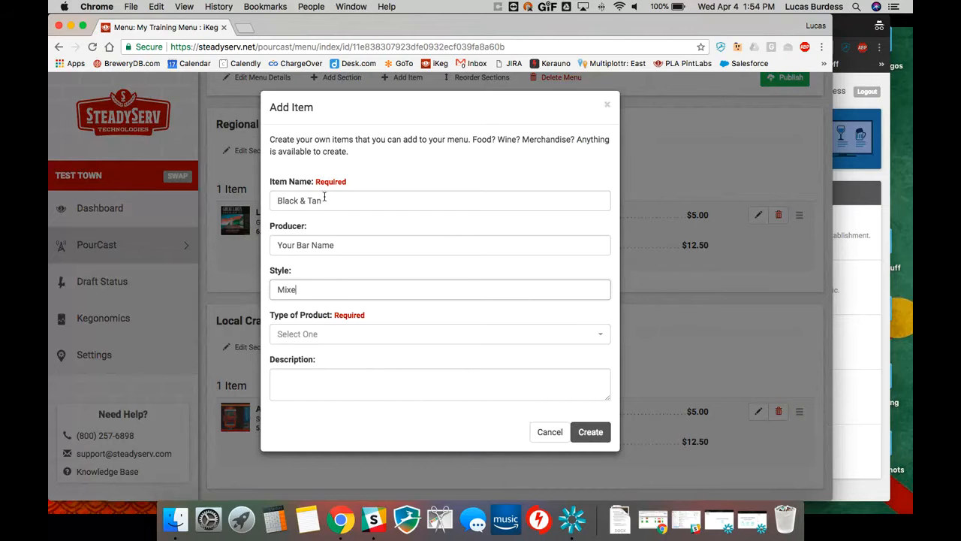
type("d Beer")
key("Tab")
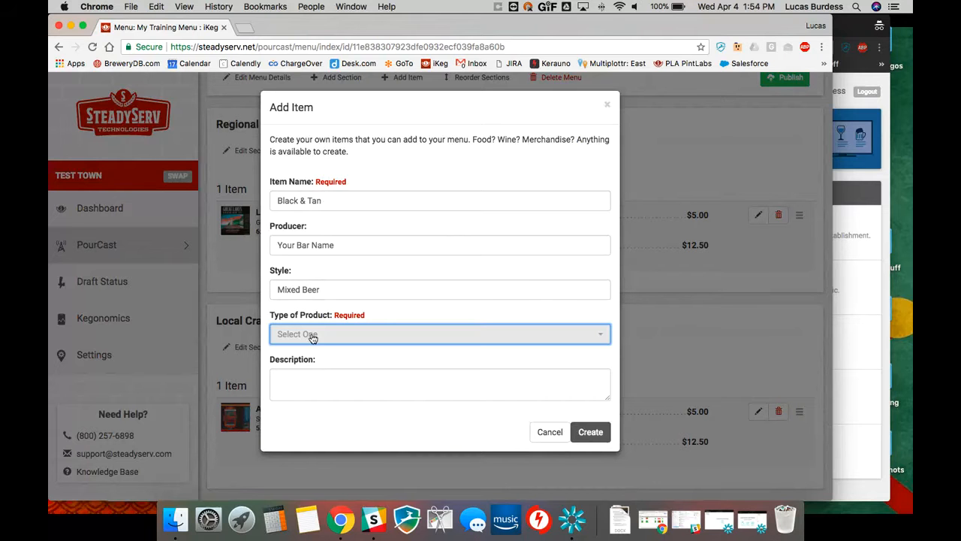
Set the product type to Beer, describe it as "1/2 pint of Guinness and a 1/2 pint of Blonde Ale", and create the item.
left_click(303, 338)
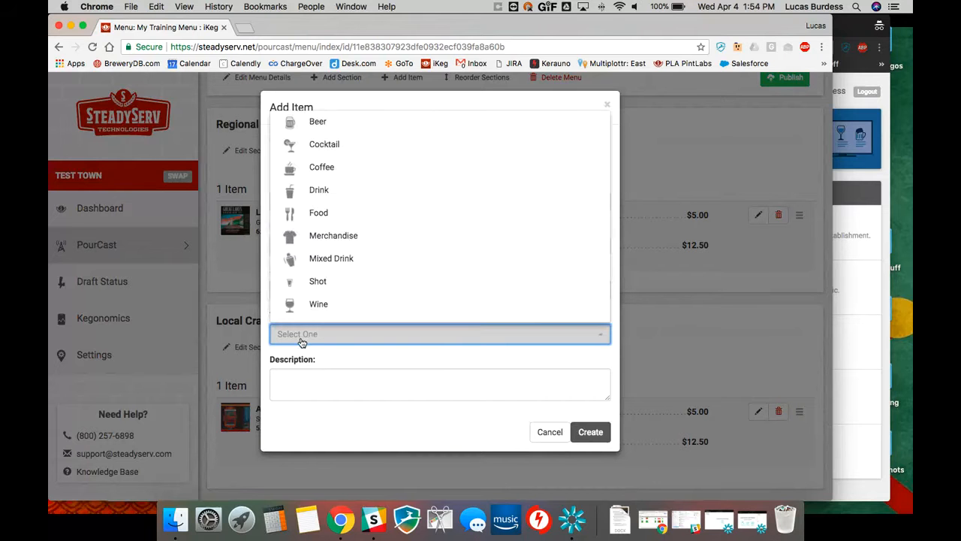
left_click(325, 122)
left_click(328, 385)
type("1/2 pint of")
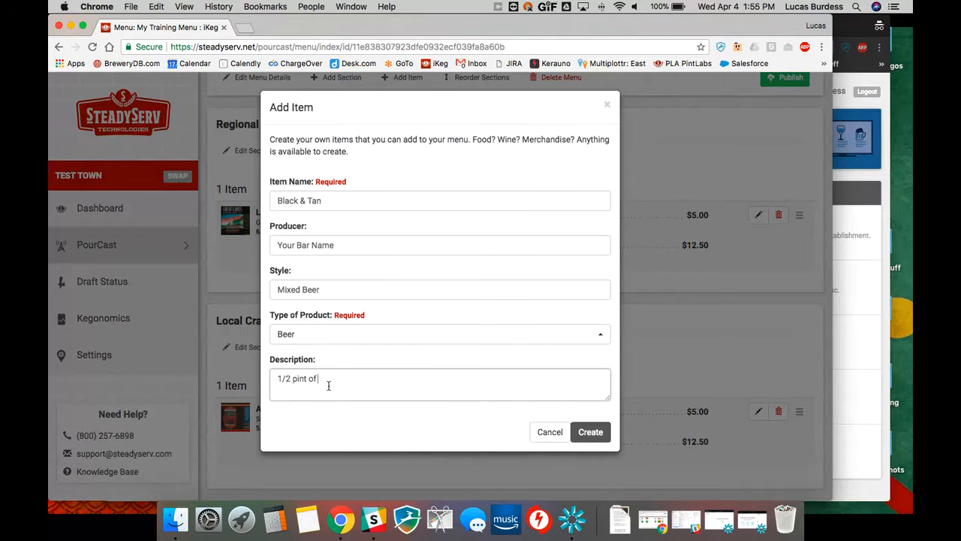
type(" Guinness and a 1/2 pint of Blonde Ale")
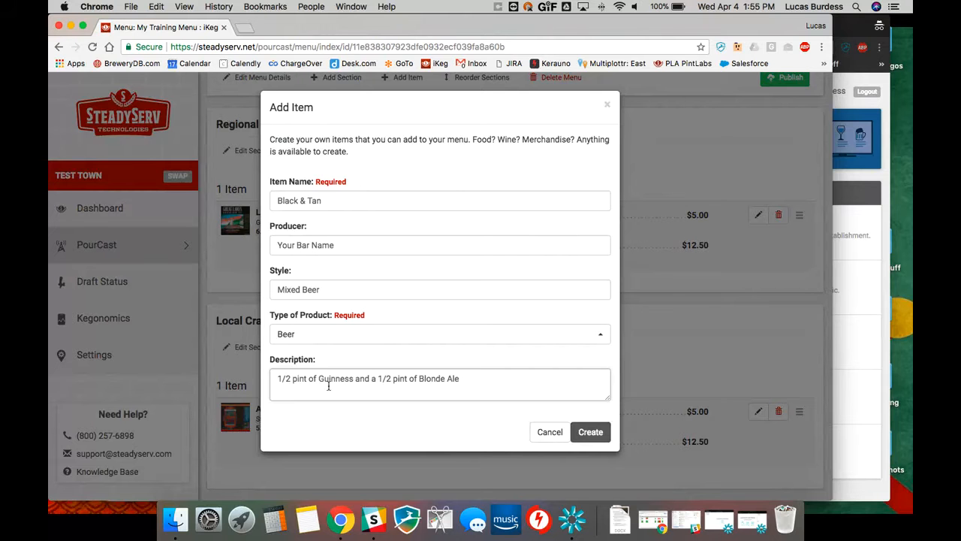
left_click(588, 435)
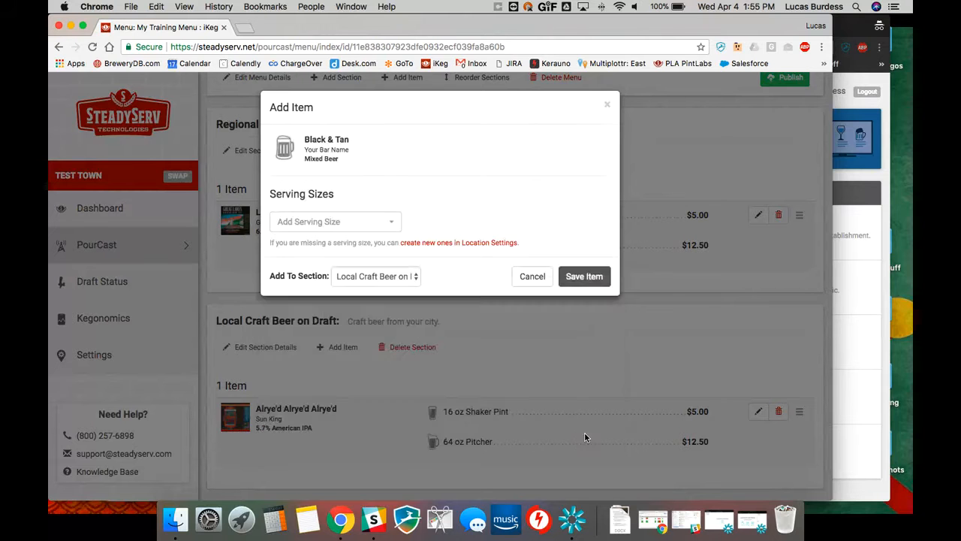
Offer Black & Tan as a 16 oz Shaker Pint at 7.00 USD and save it to the Regional Craft Beer on Draft section.
left_click(378, 222)
left_click(330, 293)
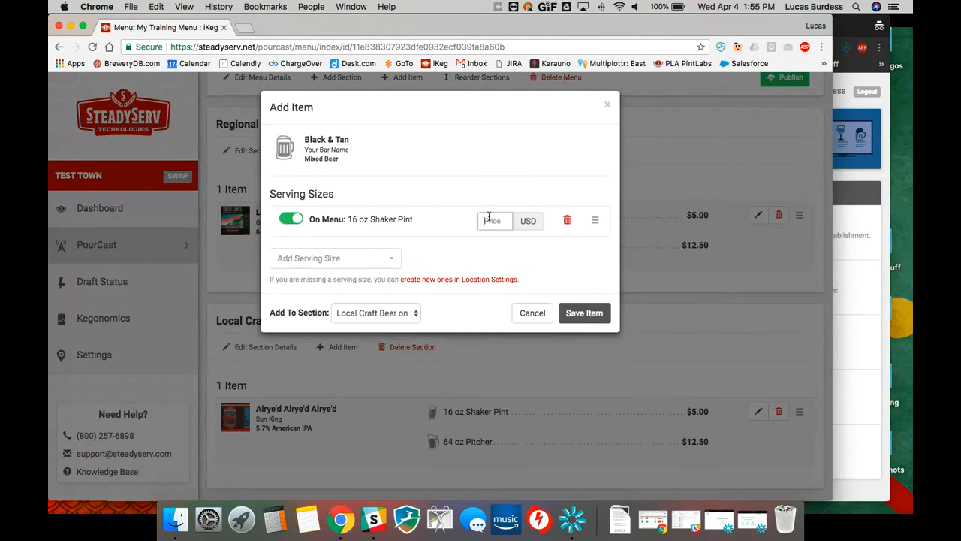
type("7.00")
left_click(365, 312)
left_click(368, 302)
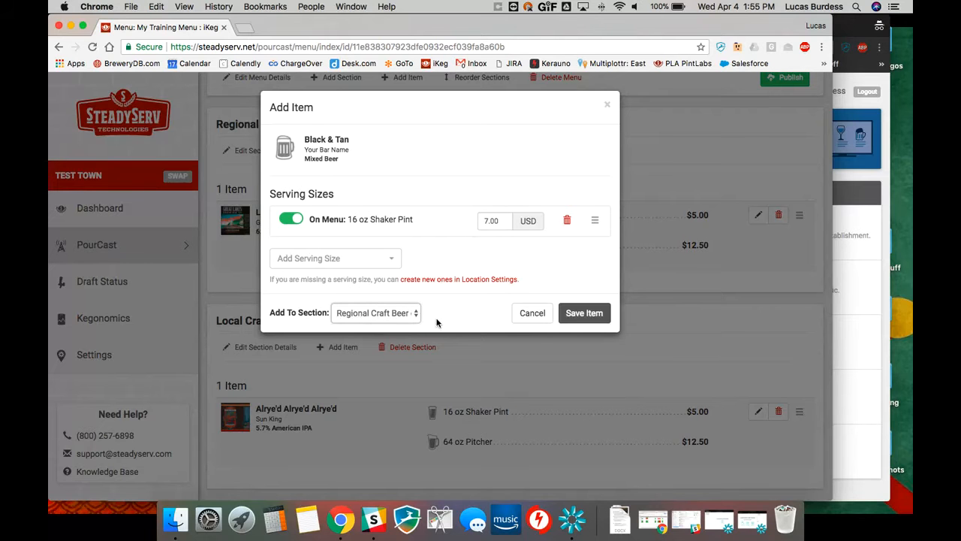
left_click(582, 313)
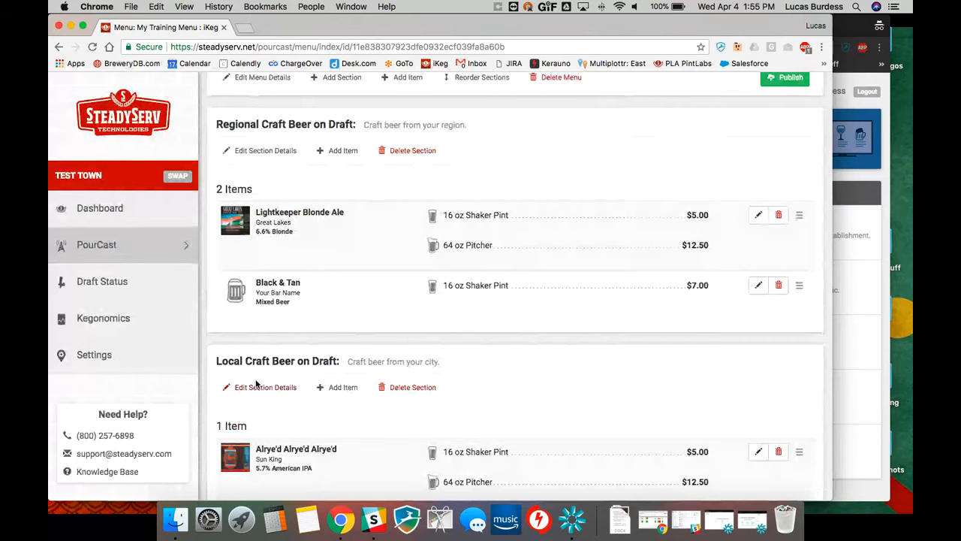
Review the items, serving sizes and prices in both sections of My Training Menu.
scroll(315, 342, "down", 2)
scroll(314, 327, "up", 3)
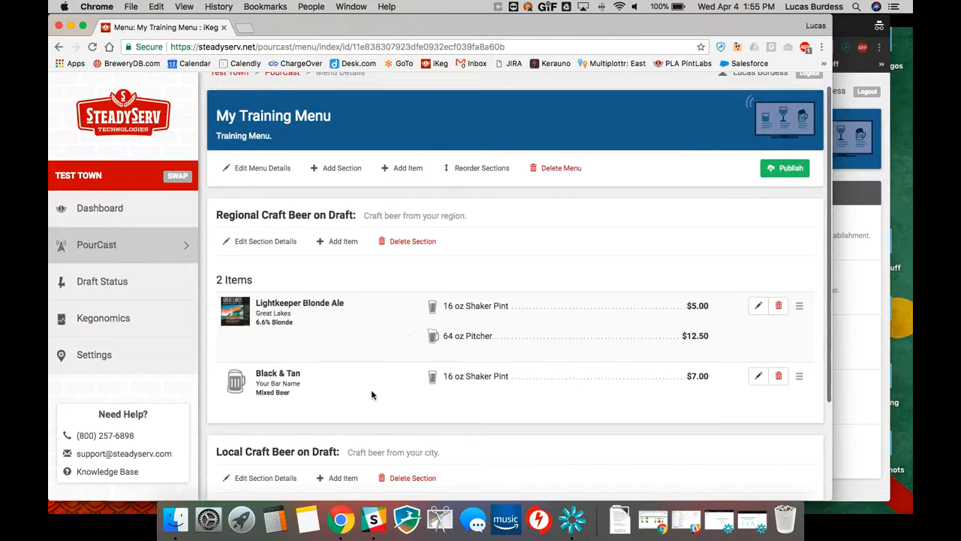
scroll(380, 380, "down", 3)
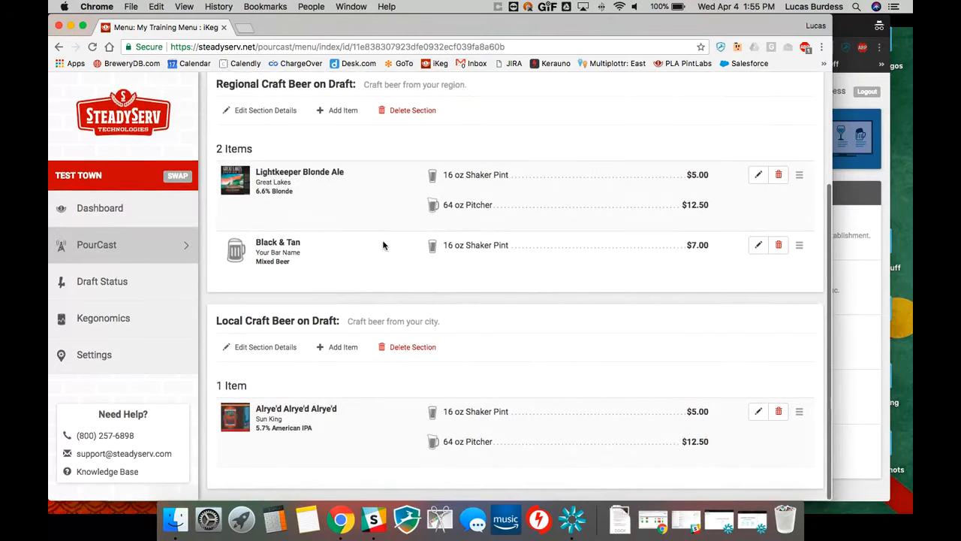
scroll(375, 270, "up", 3)
scroll(374, 363, "down", 3)
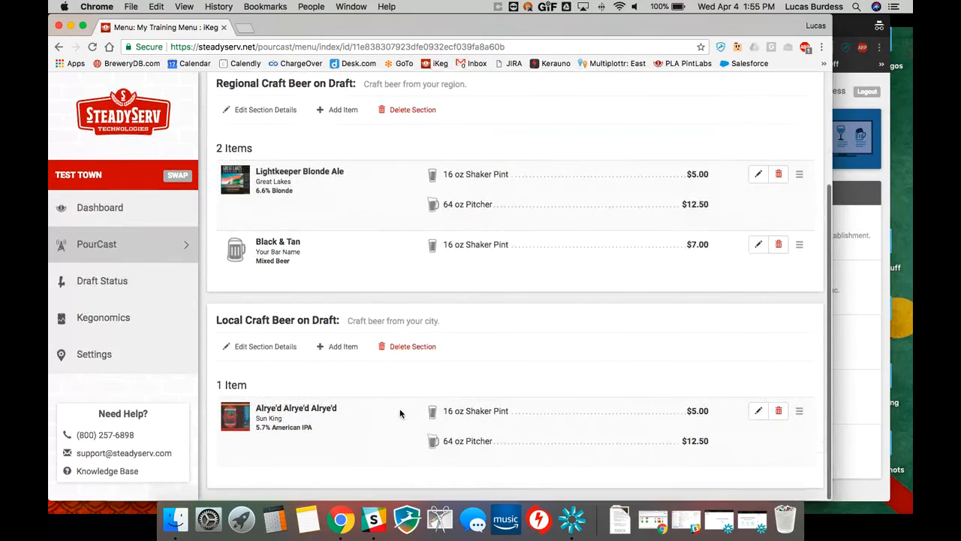
scroll(388, 364, "up", 3)
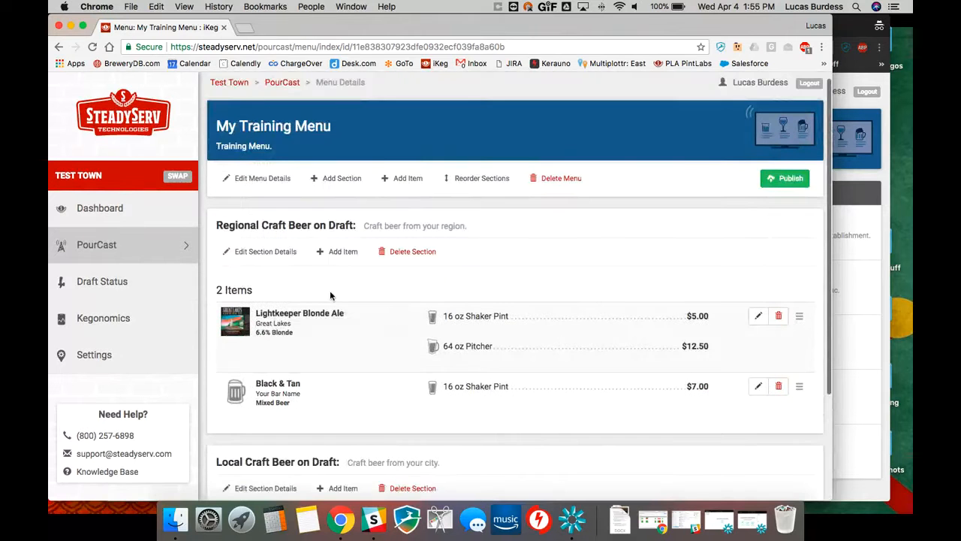
scroll(334, 422, "down", 3)
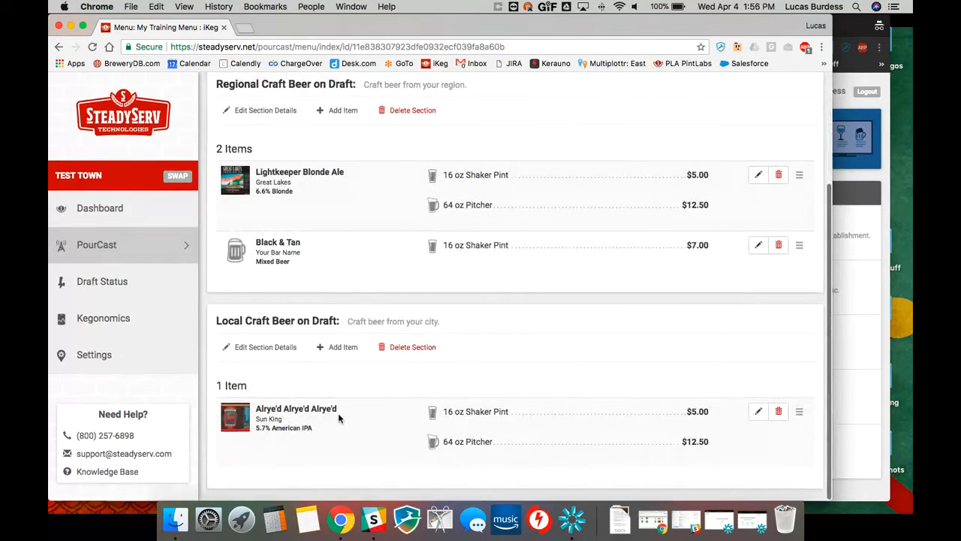
scroll(337, 418, "up", 2)
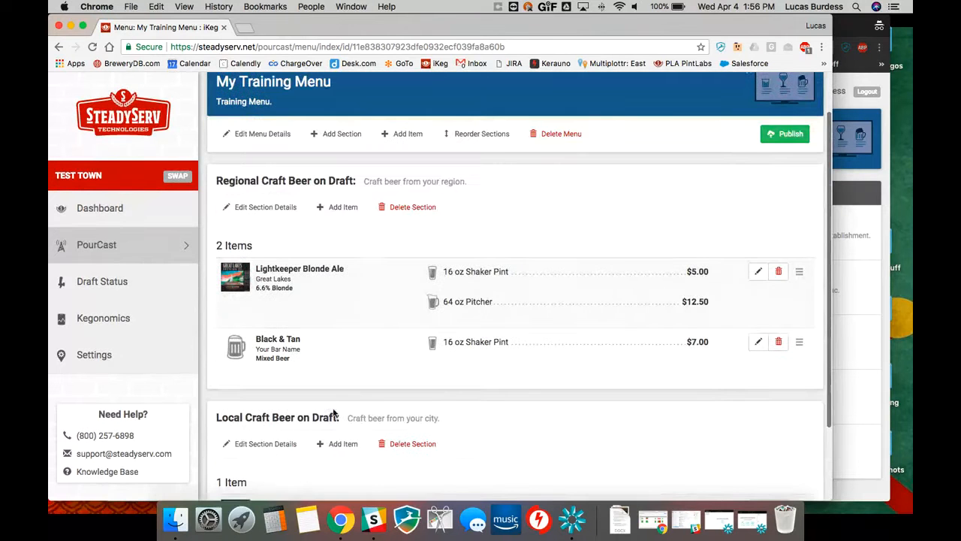
Start a new special from the PourCast overview and title it "Training Special".
left_click(144, 255)
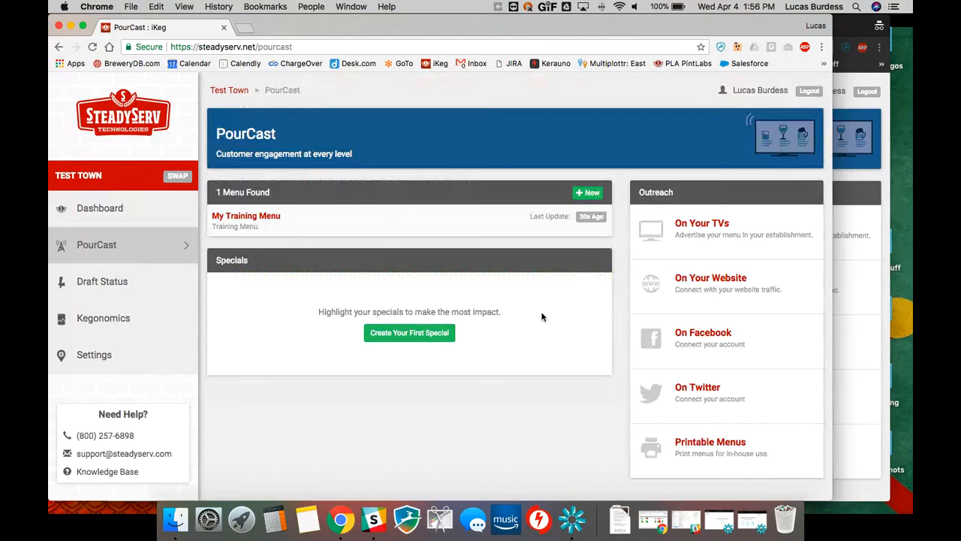
left_click(426, 338)
left_click(427, 160)
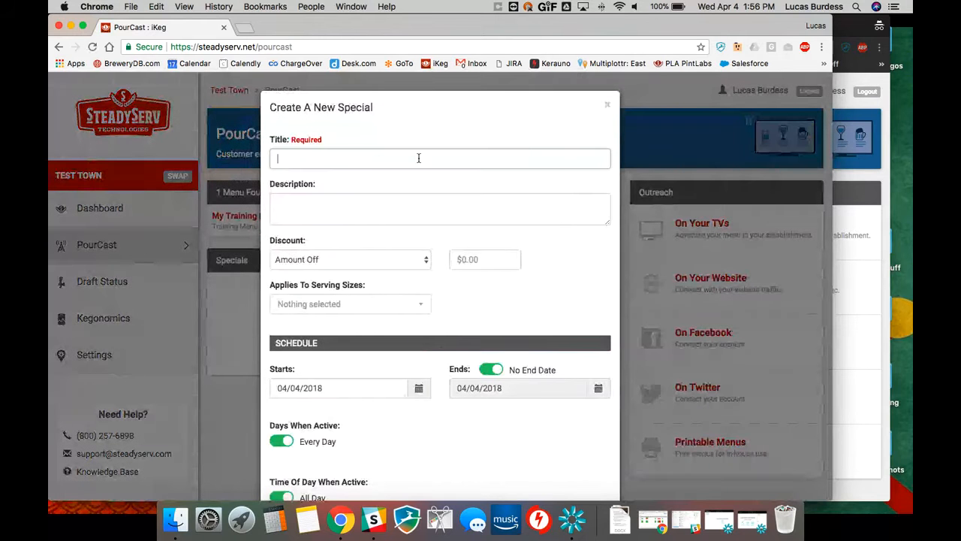
type("Training Special")
key("Tab")
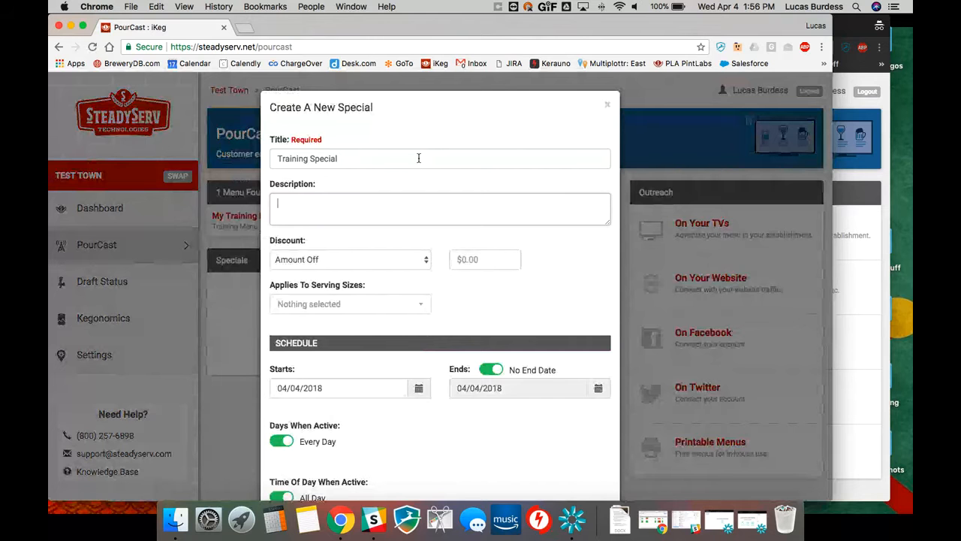
Describe the special as "50% off all pints every Thursday 3pm - 5 pm.".
type("1/2")
type(" of")
key("BackSpace")
key("BackSpace")
key("BackSpace")
key("BackSpace")
key("BackSpace")
key("BackSpace")
type("50% off all pints every Thu")
key("BackSpace")
type("ursday 3pm ")
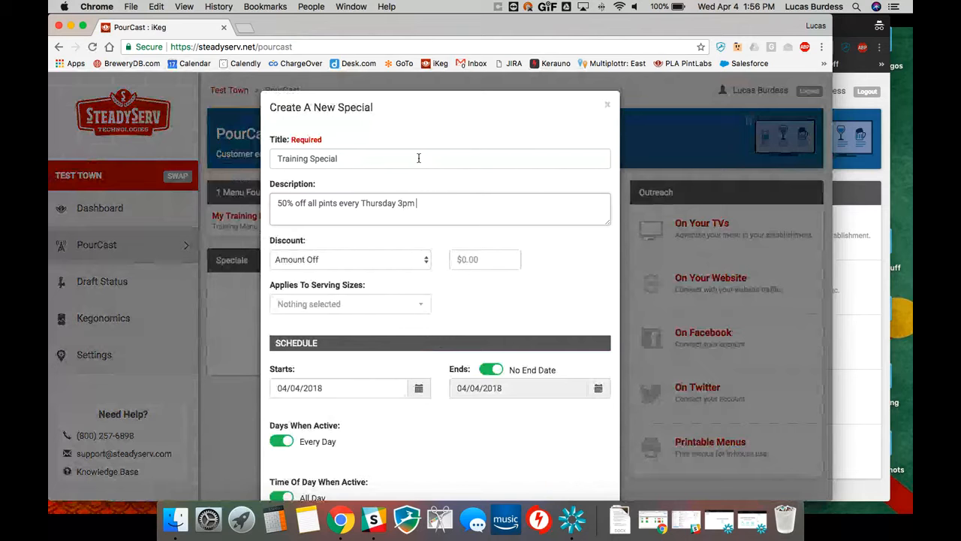
type("- 5 pm.")
Set the special's discount to Percent Off at 50%.
left_click(334, 259)
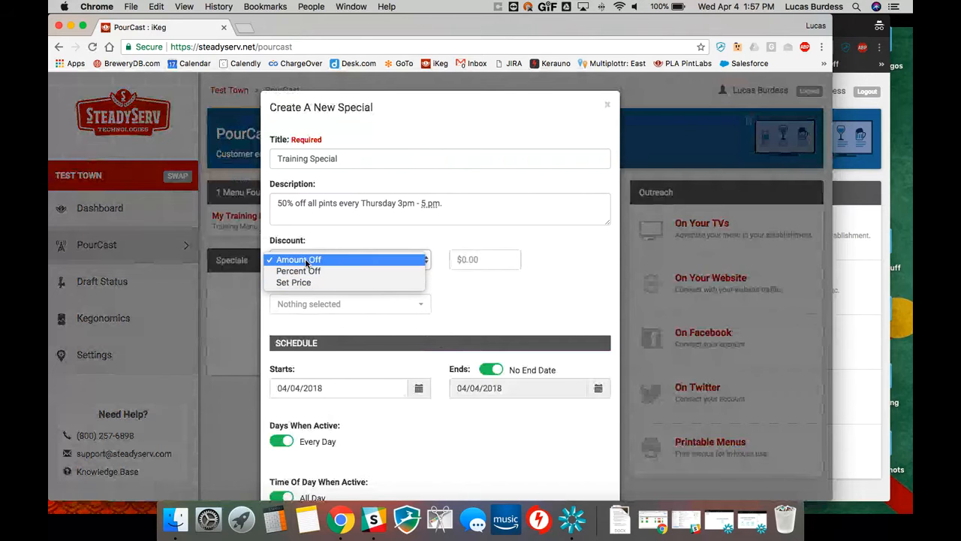
left_click(307, 272)
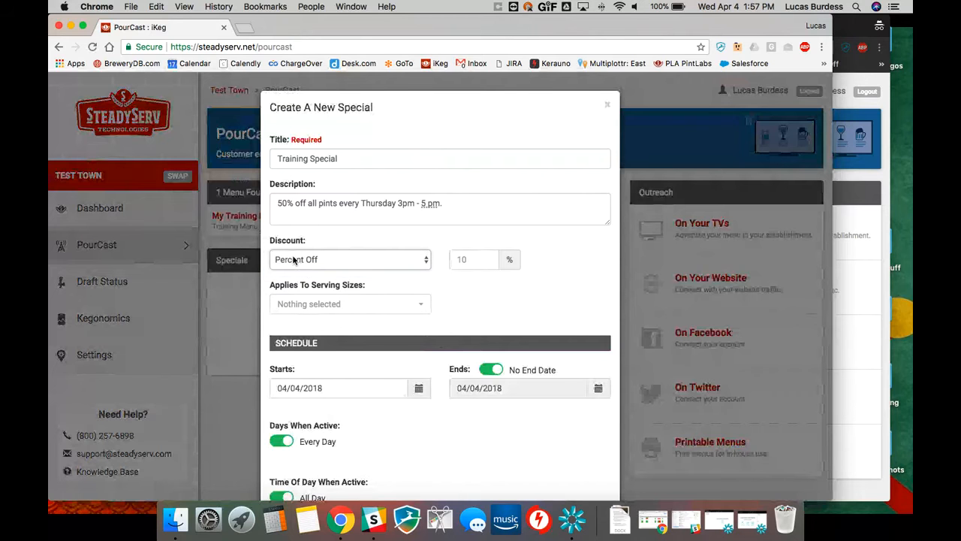
left_click(477, 260)
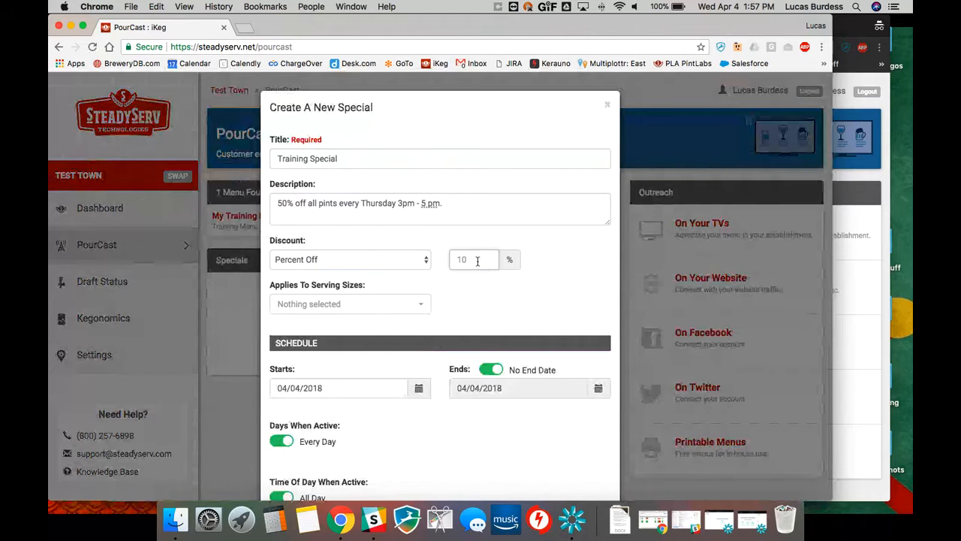
type("50")
left_click(473, 285)
scroll(461, 264, "down", 1)
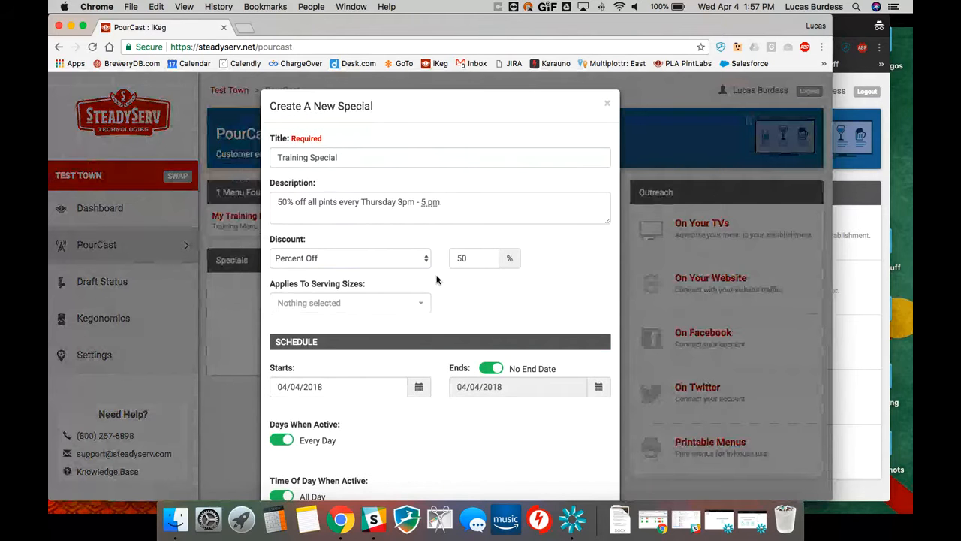
Apply the special to the 16 oz Shaker Pint serving size only.
left_click(344, 304)
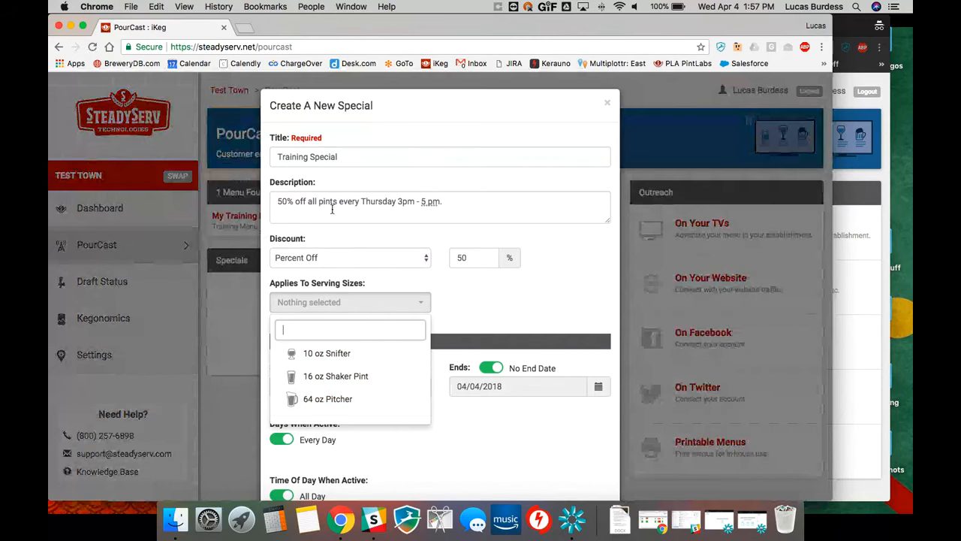
left_click(335, 380)
left_click(357, 356)
left_click(344, 410)
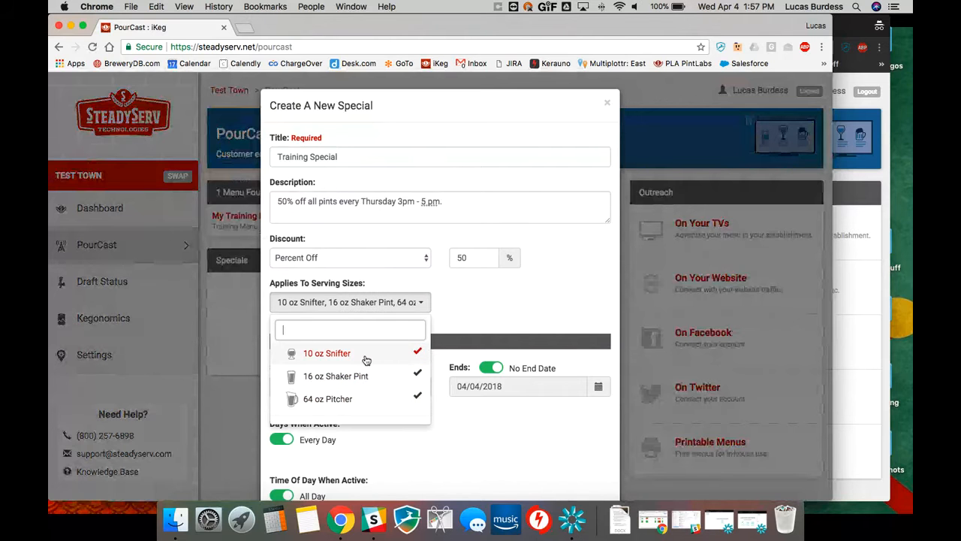
left_click(416, 352)
left_click(416, 396)
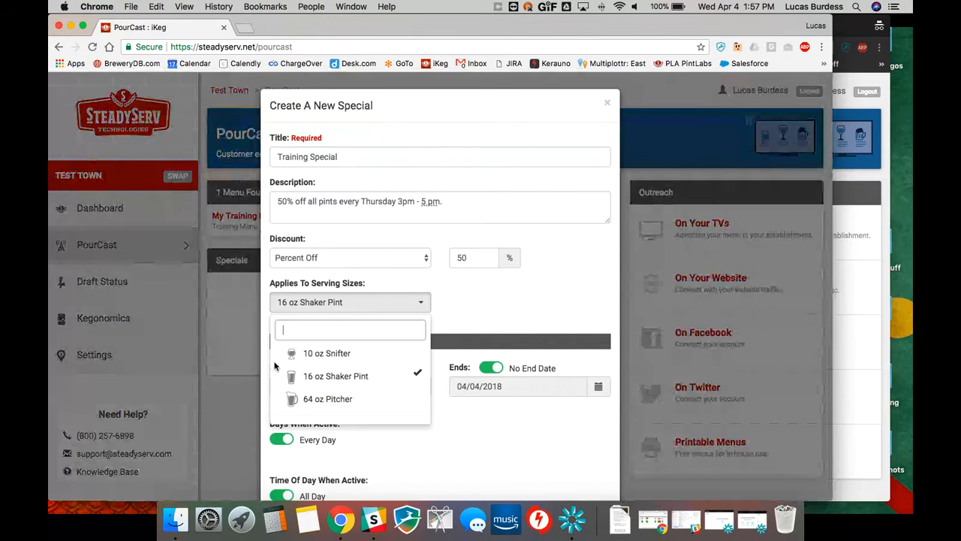
left_click(482, 309)
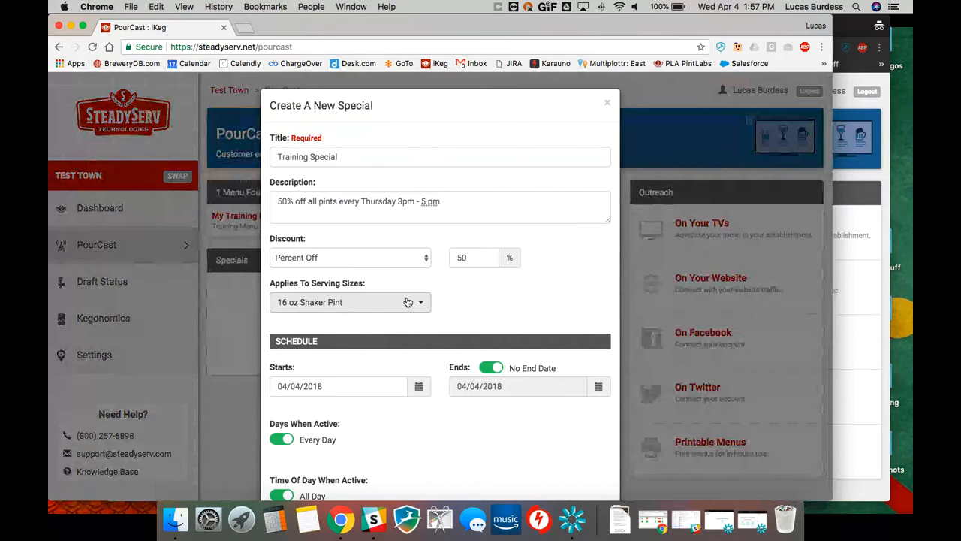
Schedule the special to start on 04/04/2018 and end on 04/30/2018.
scroll(413, 301, "down", 3)
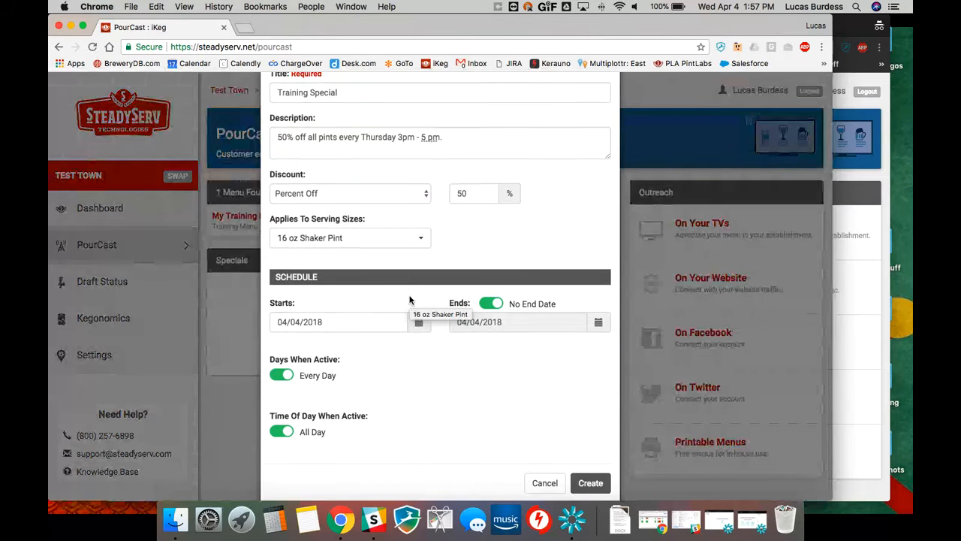
left_click(334, 301)
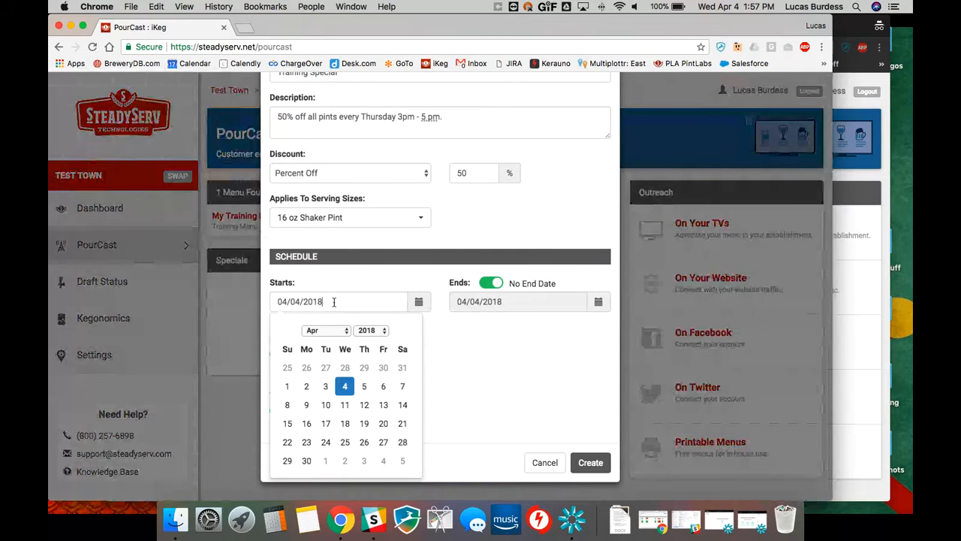
left_click(346, 386)
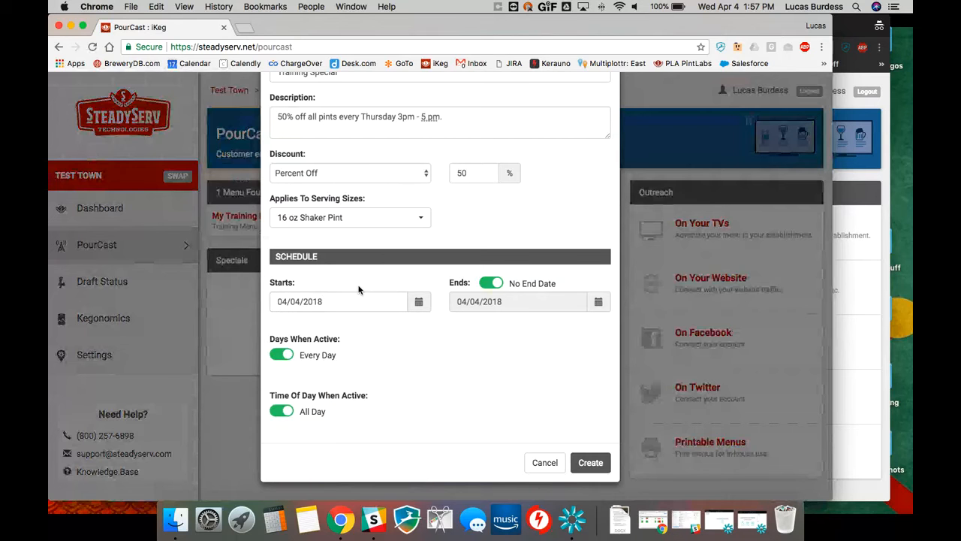
left_click(497, 284)
left_click(523, 304)
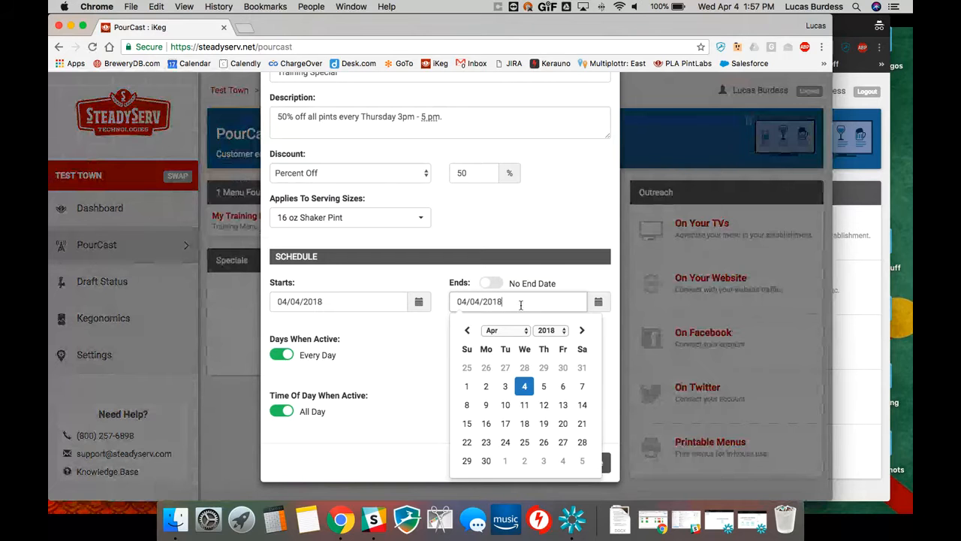
left_click(486, 460)
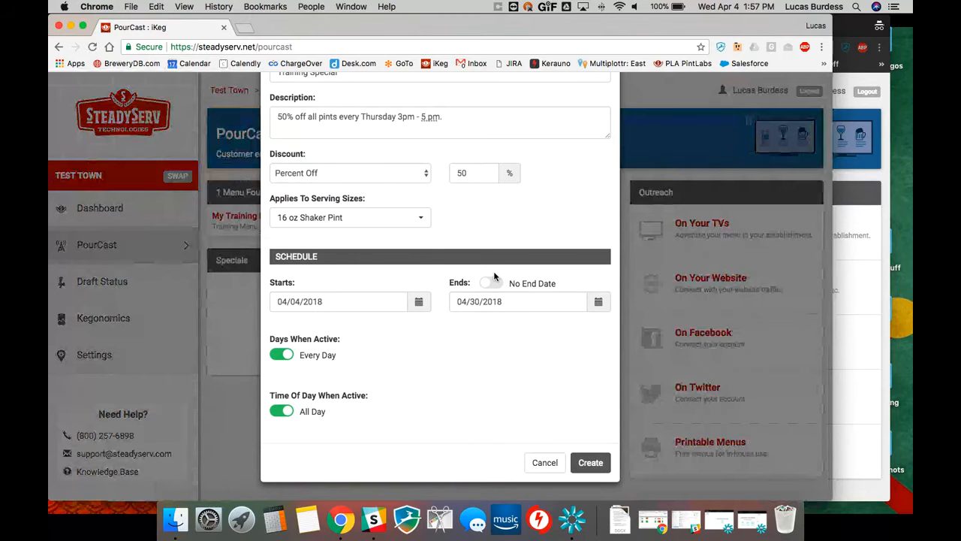
Make the special active on Thursdays only instead of every day.
scroll(376, 331, "up", 1)
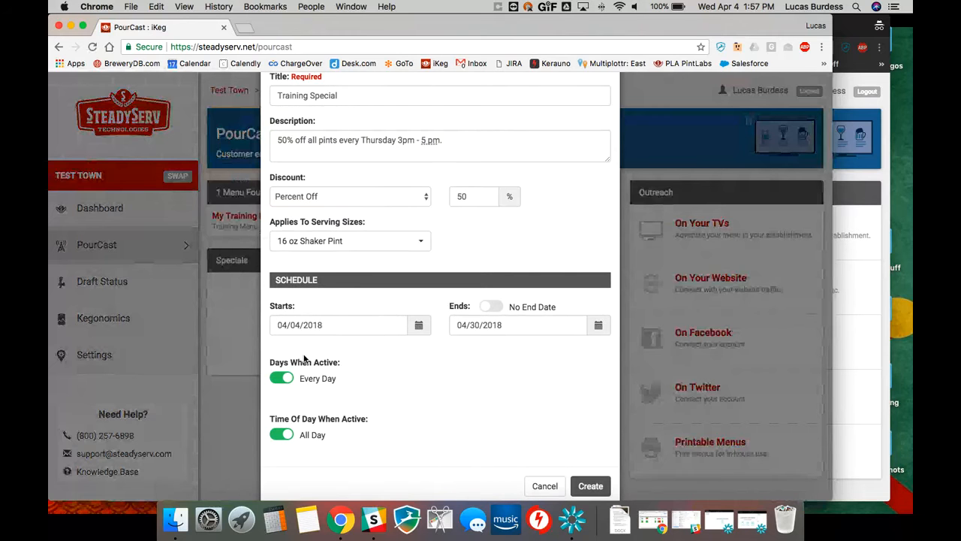
left_click(287, 380)
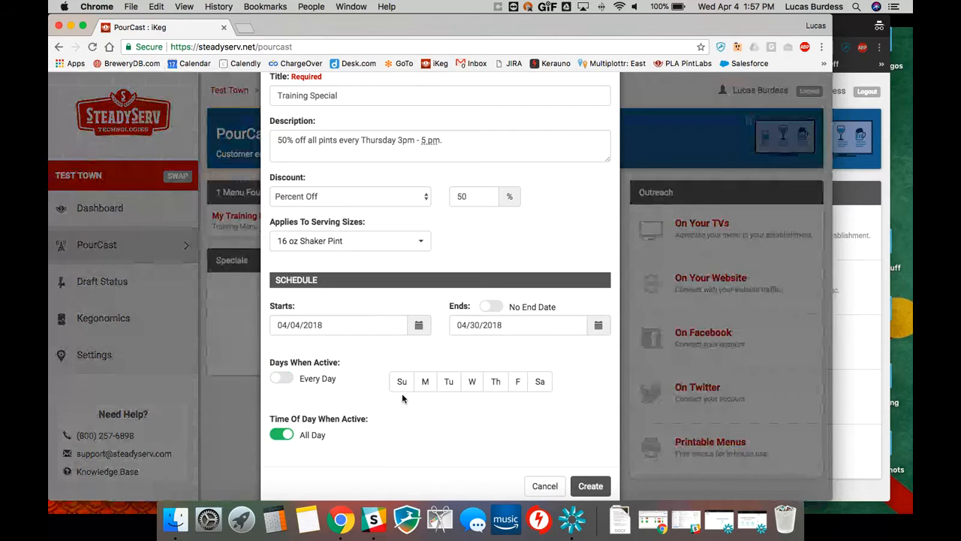
left_click(487, 389)
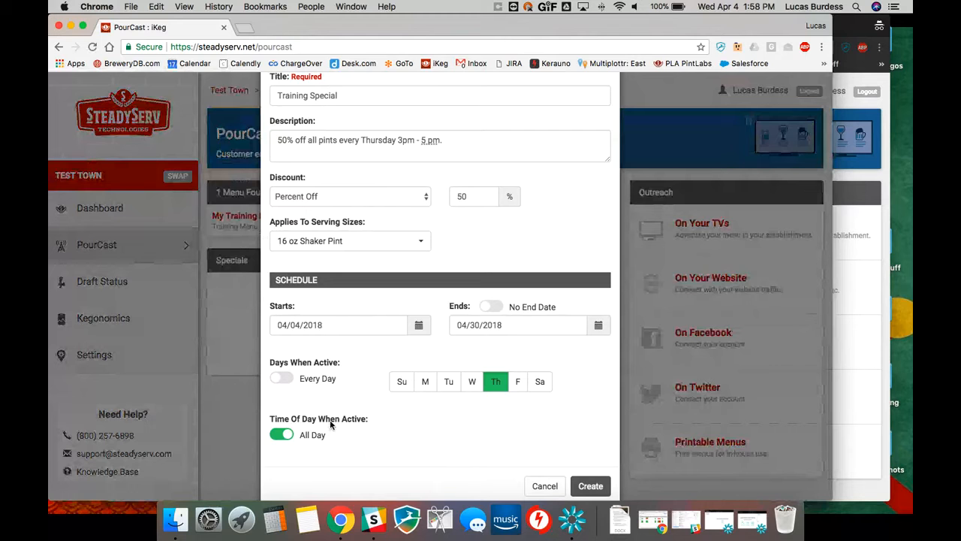
Turn off all-day availability and set the special's daily start time to 3:00 PM.
left_click(292, 440)
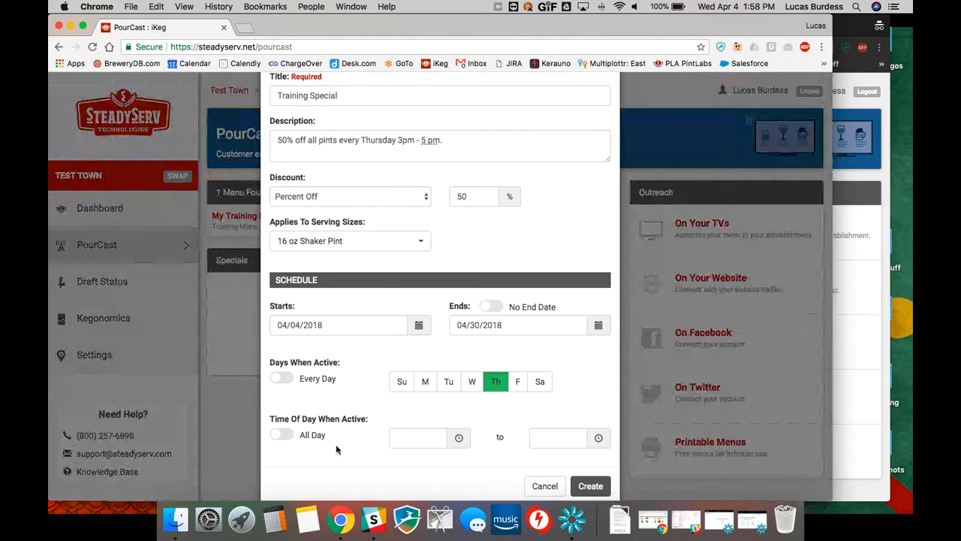
left_click(395, 440)
left_click(423, 367)
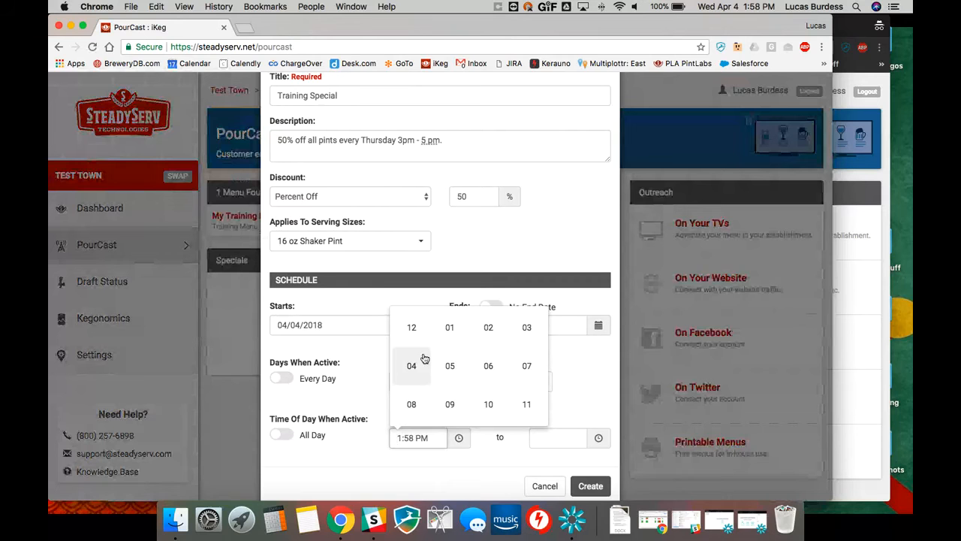
left_click(527, 327)
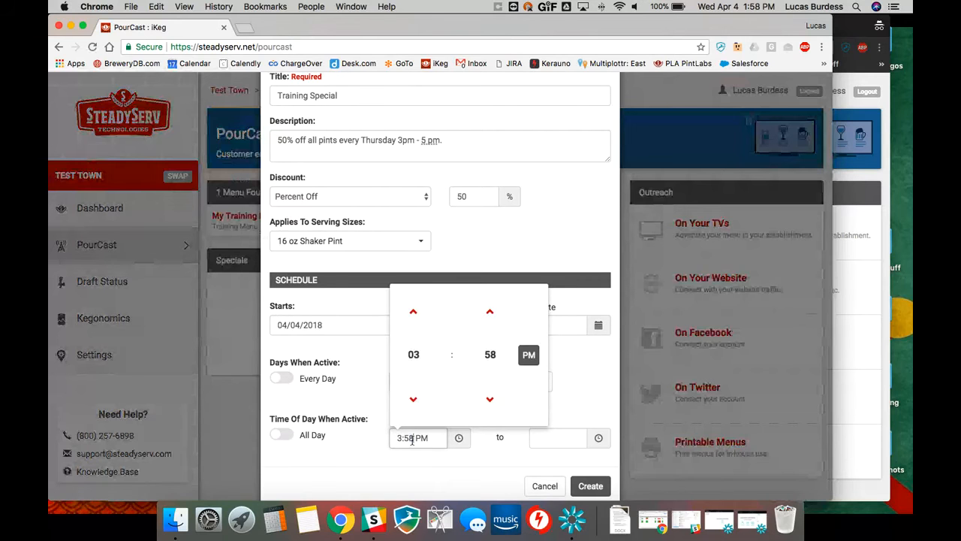
left_click(505, 357)
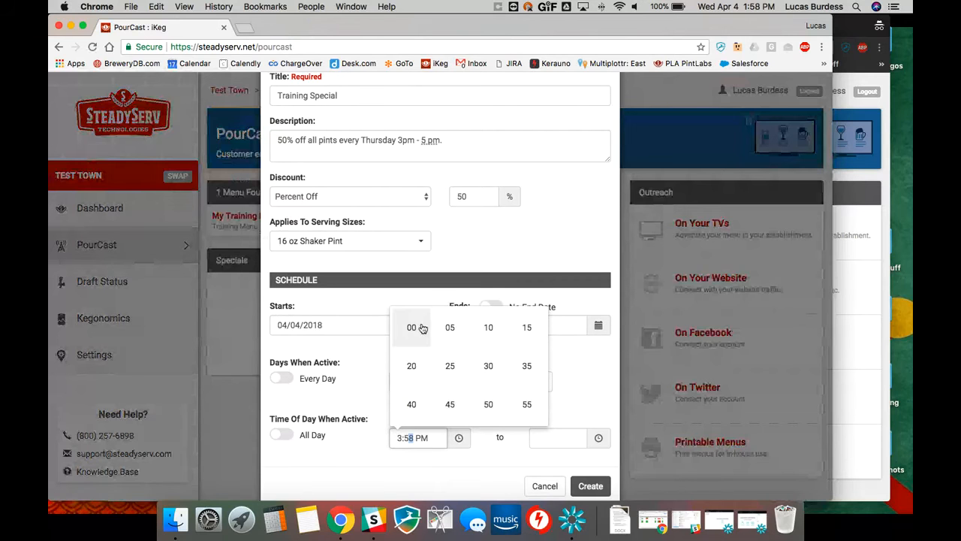
left_click(455, 331)
left_click(489, 398)
Set the special's daily end time to 5:00 PM.
left_click(553, 438)
left_click(553, 360)
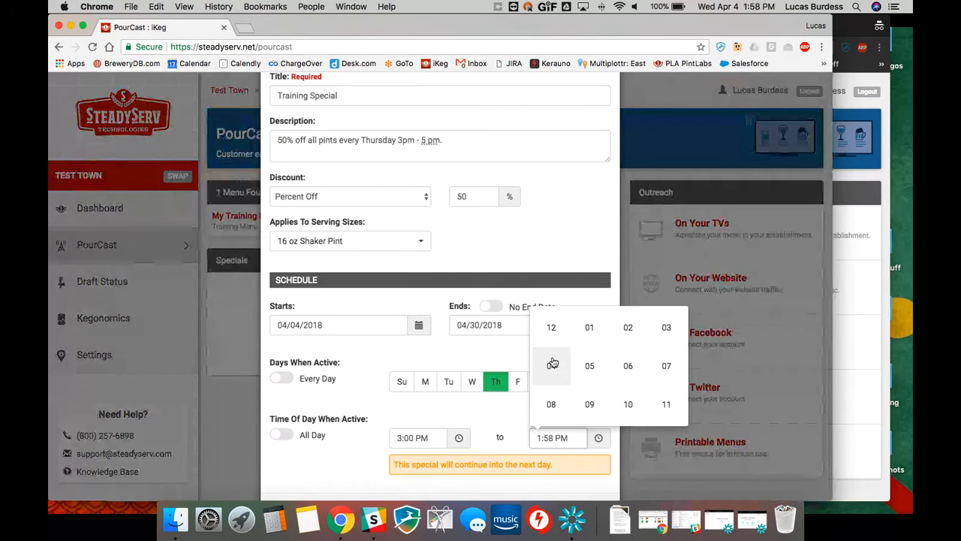
left_click(593, 367)
left_click(633, 359)
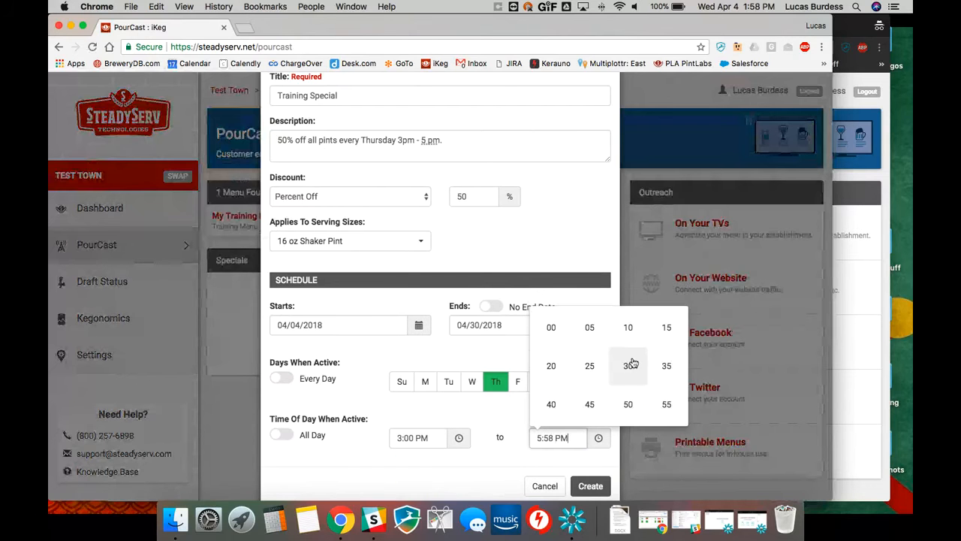
left_click(574, 334)
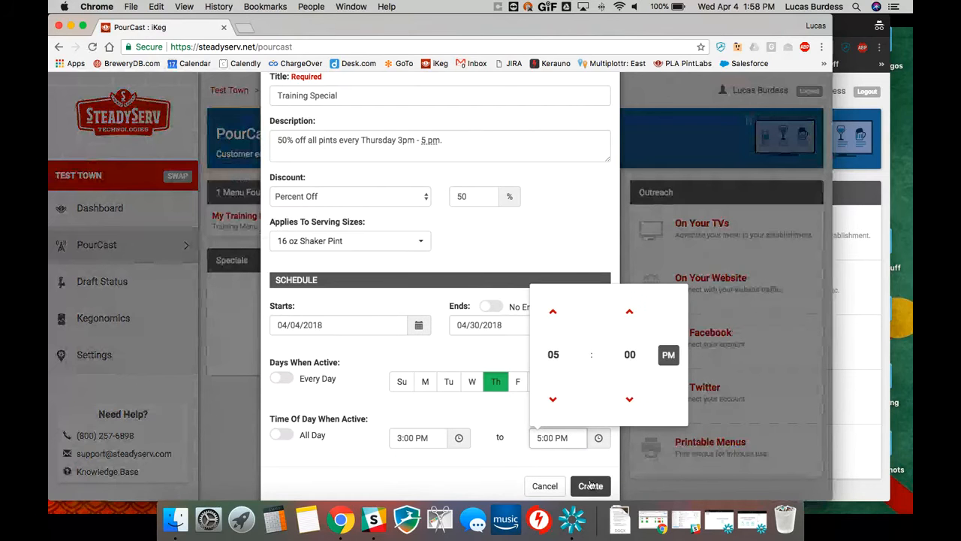
Close and reopen the filled-in special form, and create the Training Special.
left_click(542, 486)
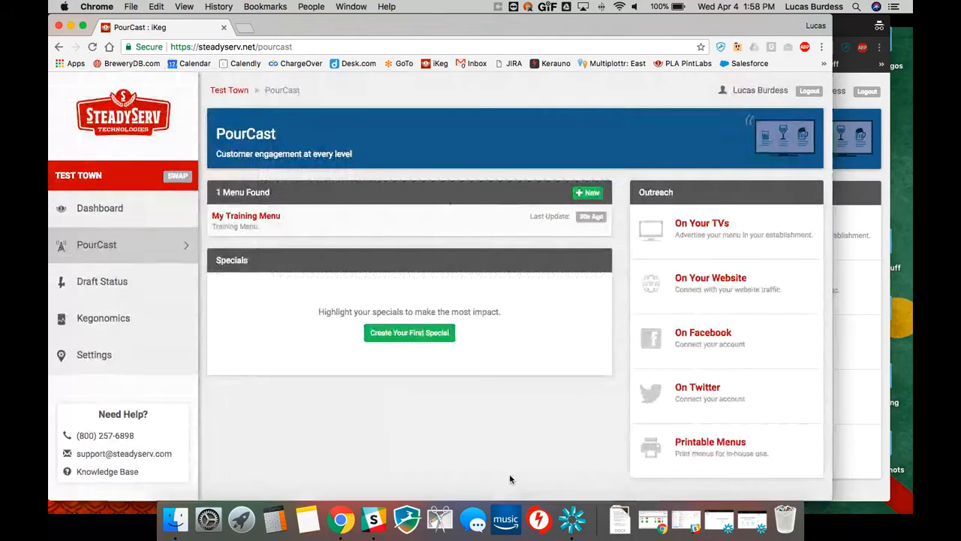
left_click(426, 335)
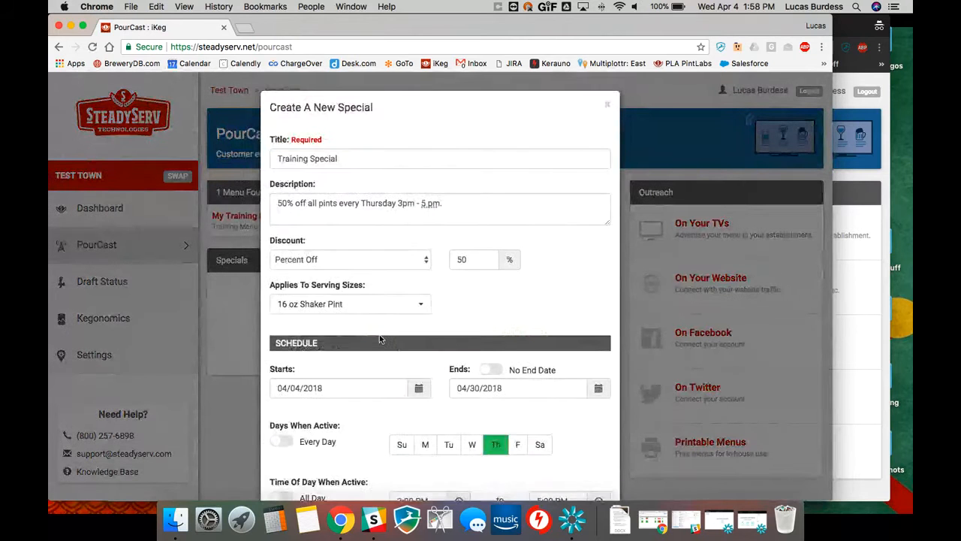
scroll(379, 339, "down", 2)
left_click(582, 462)
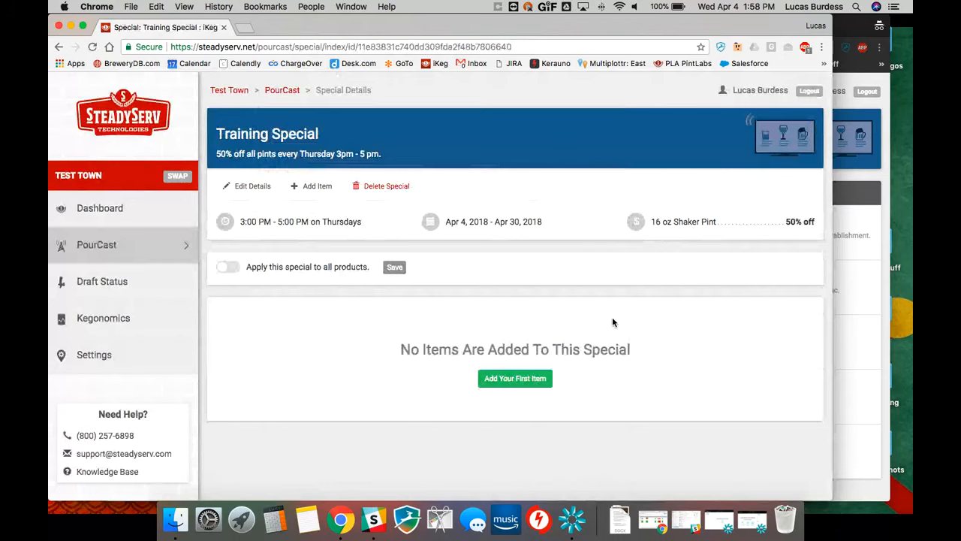
Apply the Training Special to all products, save the setting and return to the PourCast overview.
left_click(526, 384)
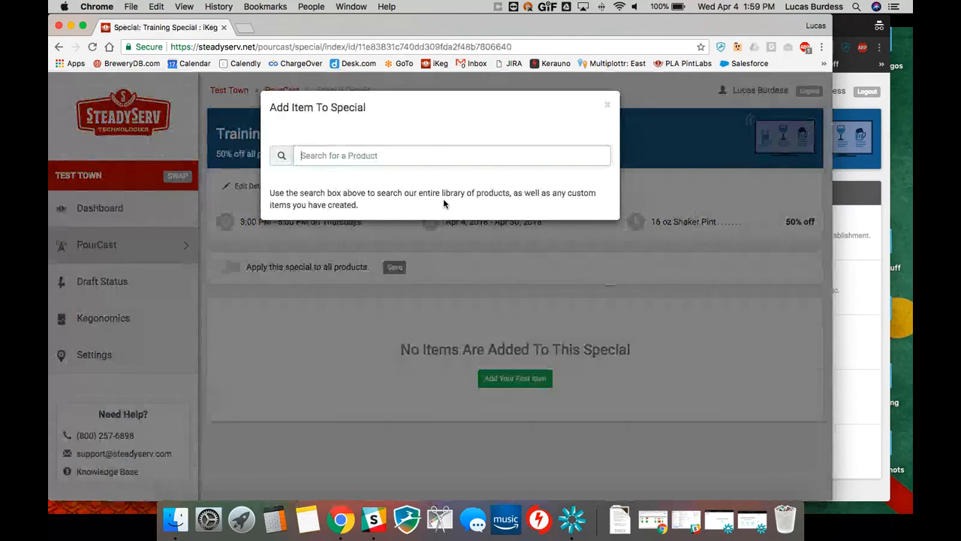
left_click(329, 325)
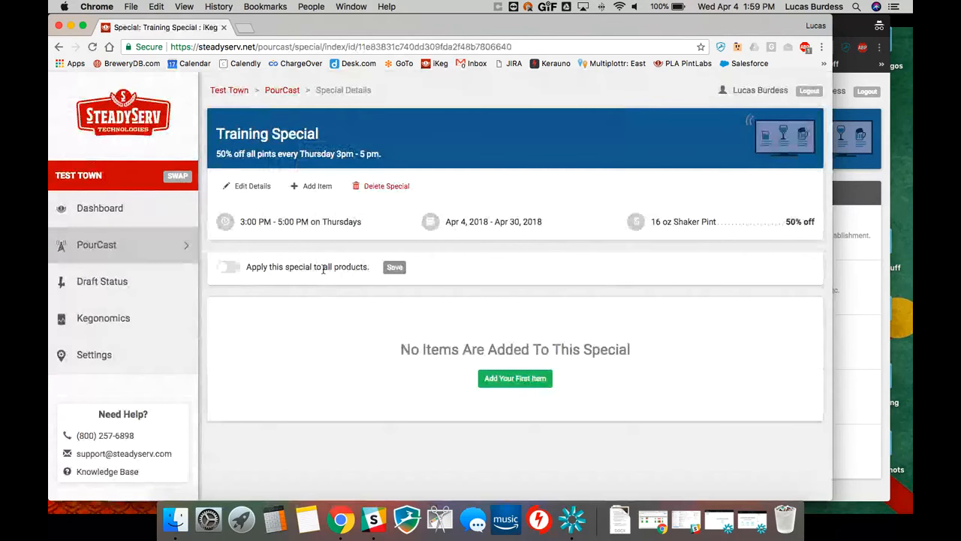
left_click(225, 274)
left_click(402, 269)
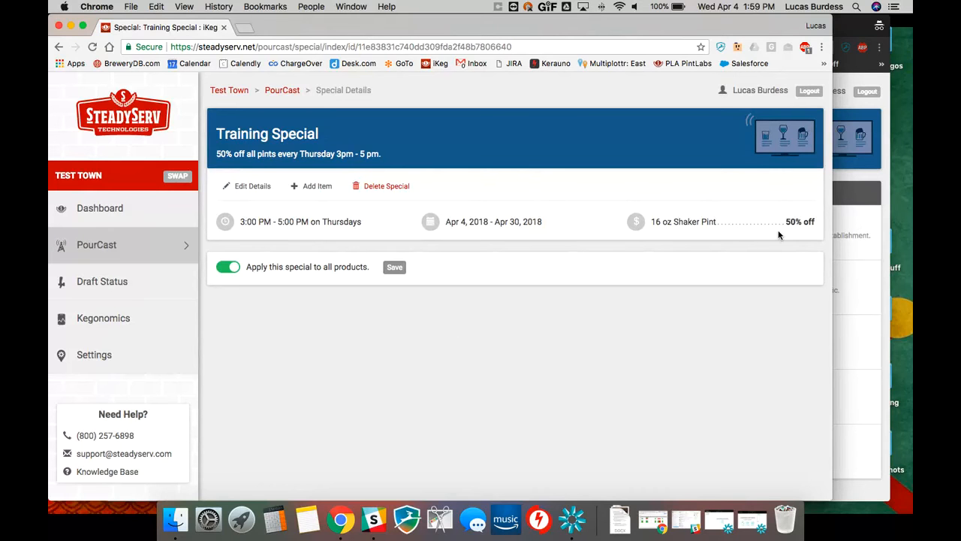
left_click(144, 255)
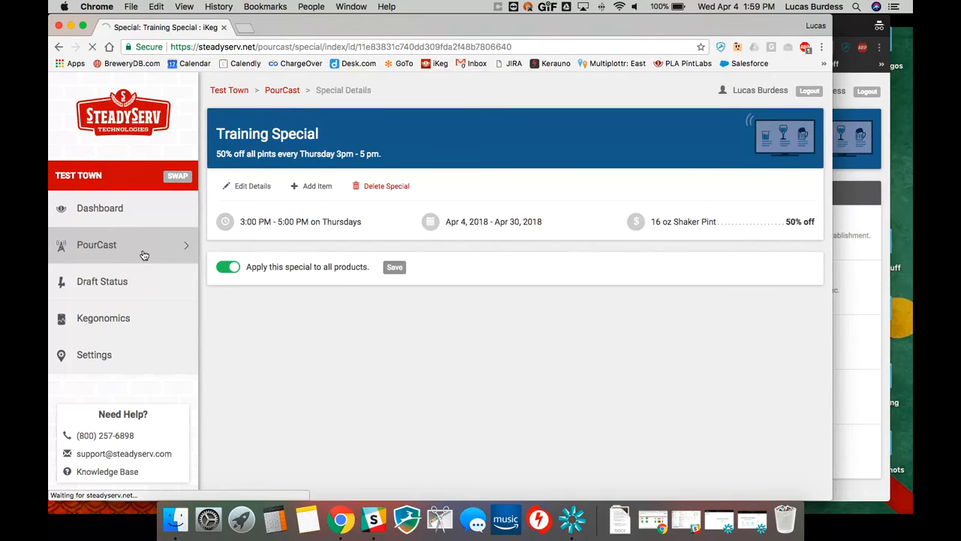